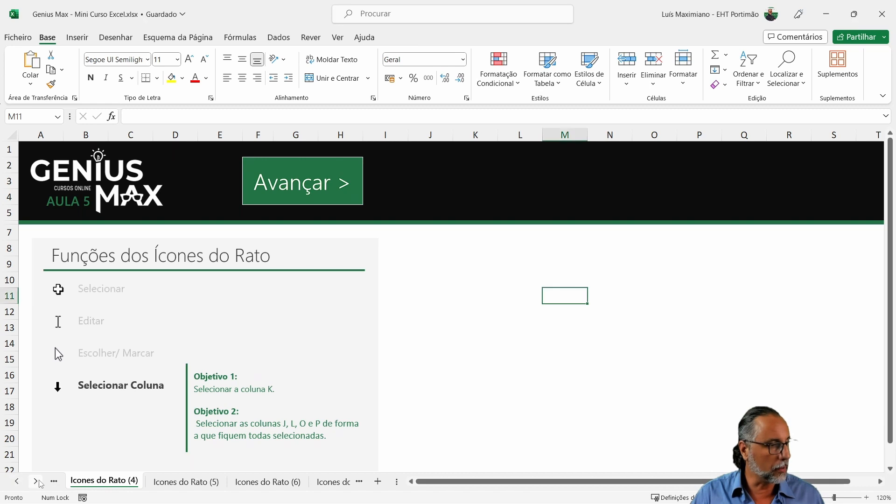
Copy the hand pointer image from the Icones do Rato (3) sheet into Icones do Rato (4), placing it beside the Escolher/ Marcar arrow
click(17, 481)
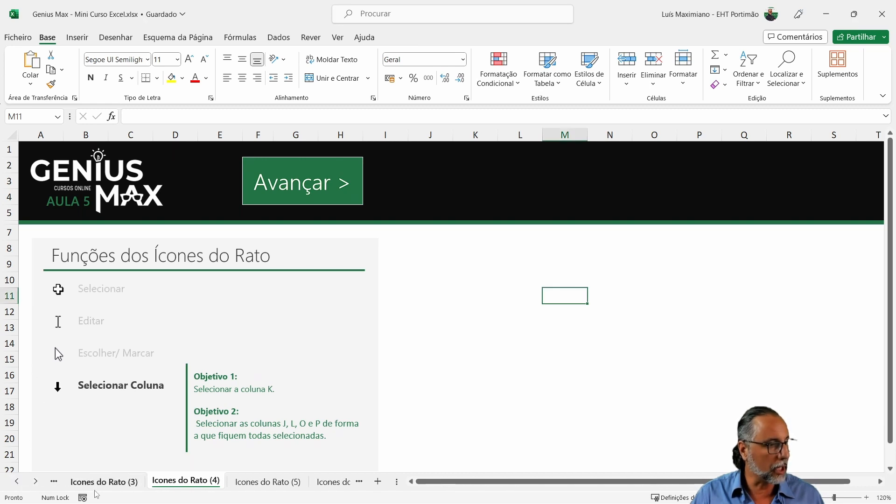
click(95, 482)
click(43, 360)
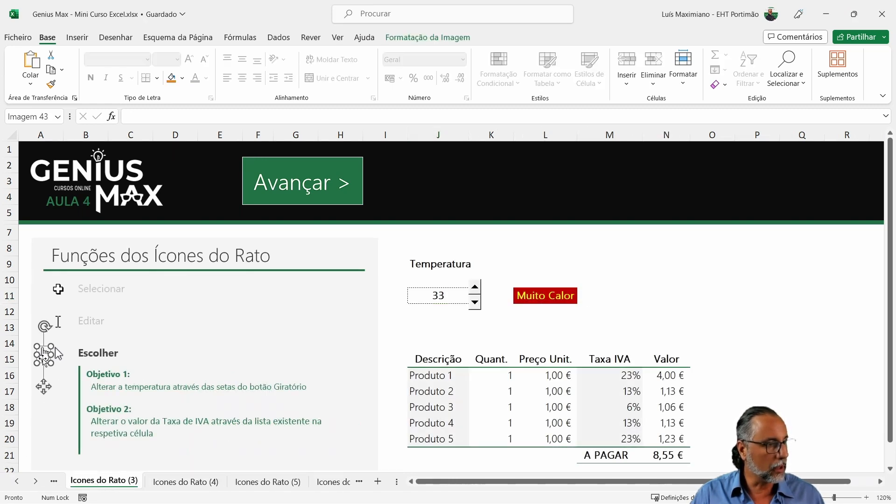
click(163, 482)
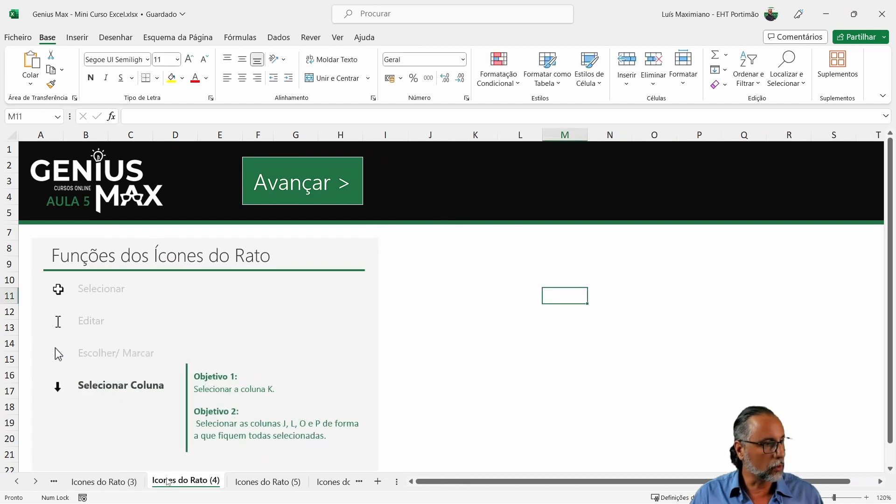
key(ctrl+v)
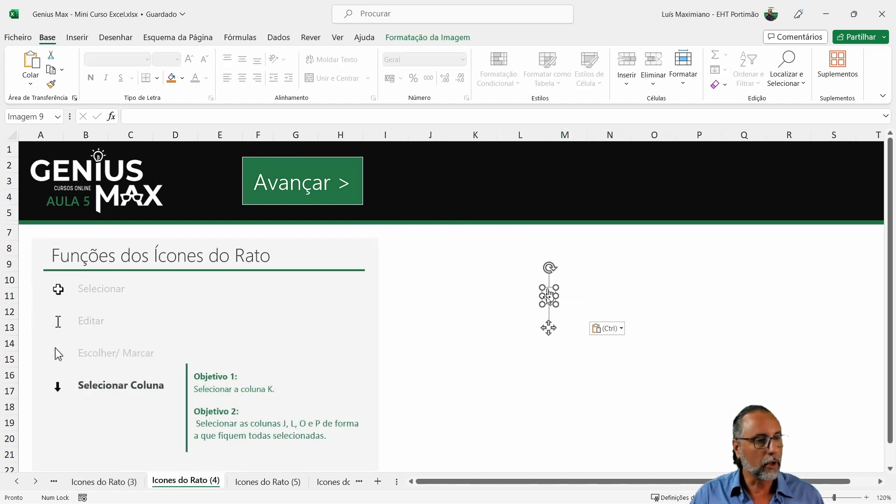
drag(548, 295, 45, 356)
click(484, 341)
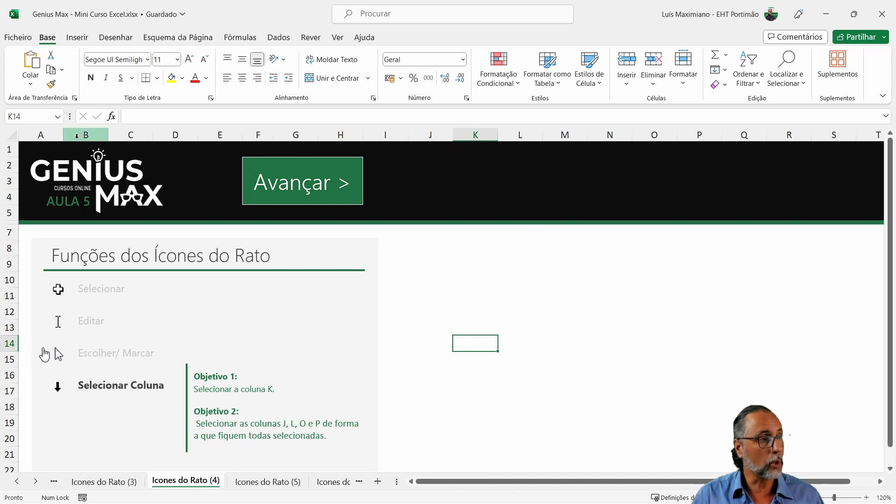
Select the whole of column K, followed by columns M and O individually, and clear the column selection at cell O11
click(478, 134)
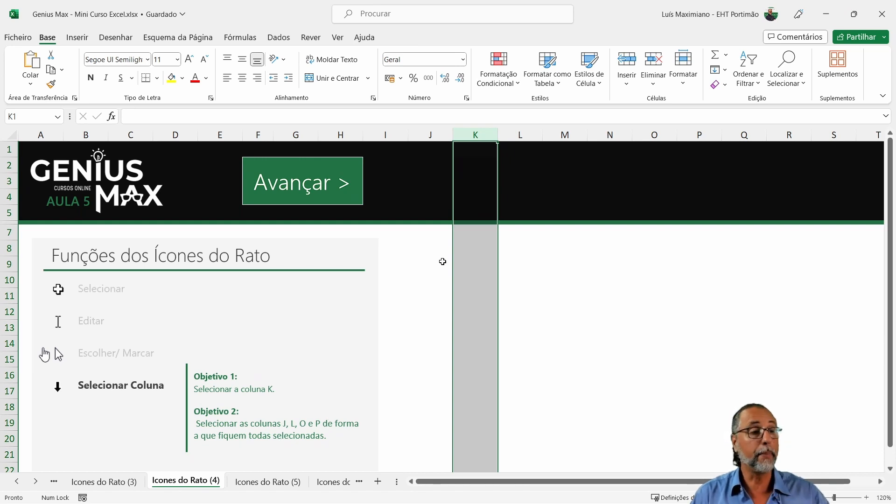
click(559, 132)
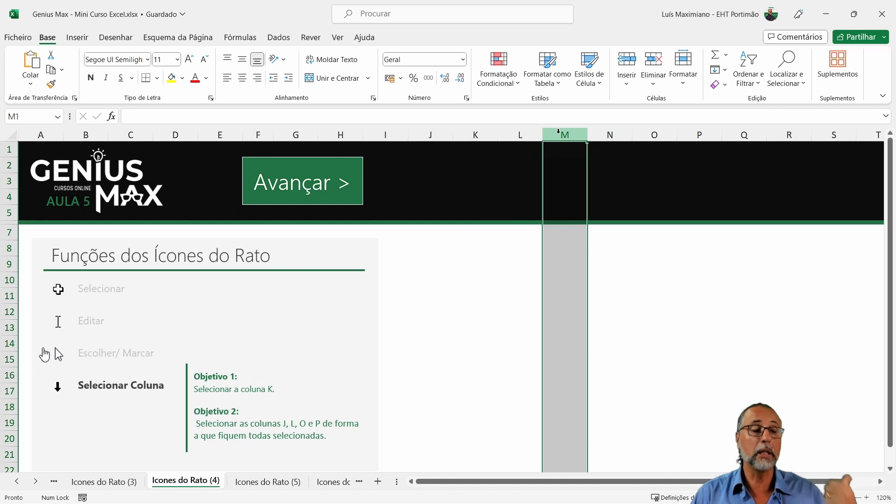
click(649, 134)
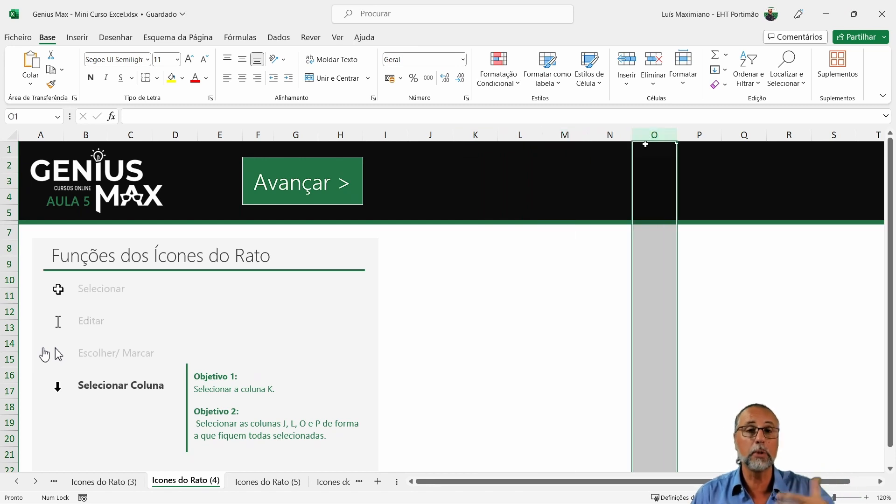
click(643, 301)
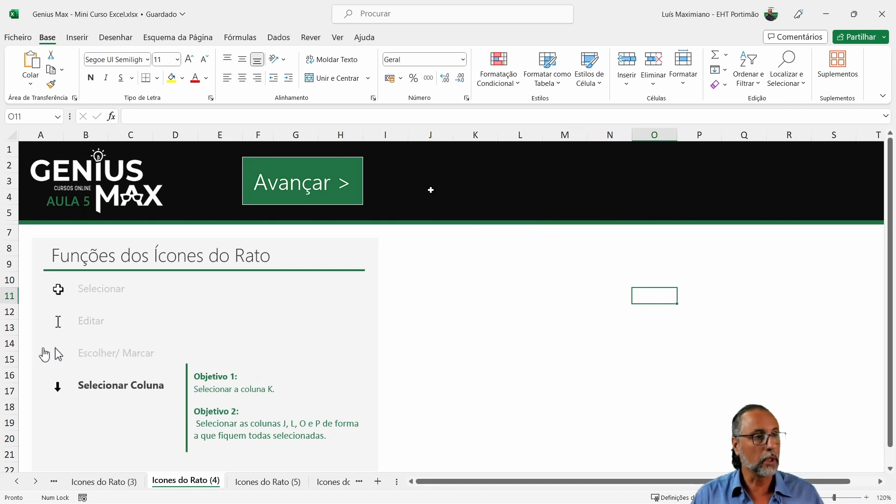
Select columns J, L, O and P together and fill them with yellow
click(428, 132)
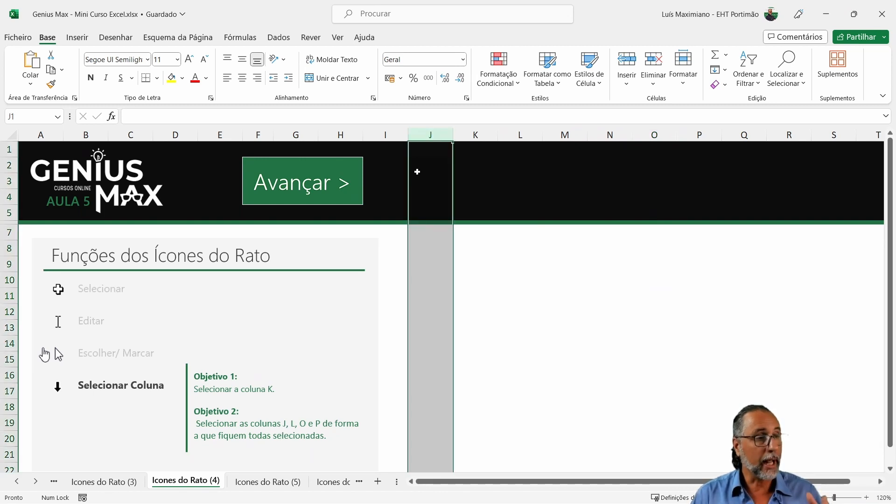
ctrl+click(508, 135)
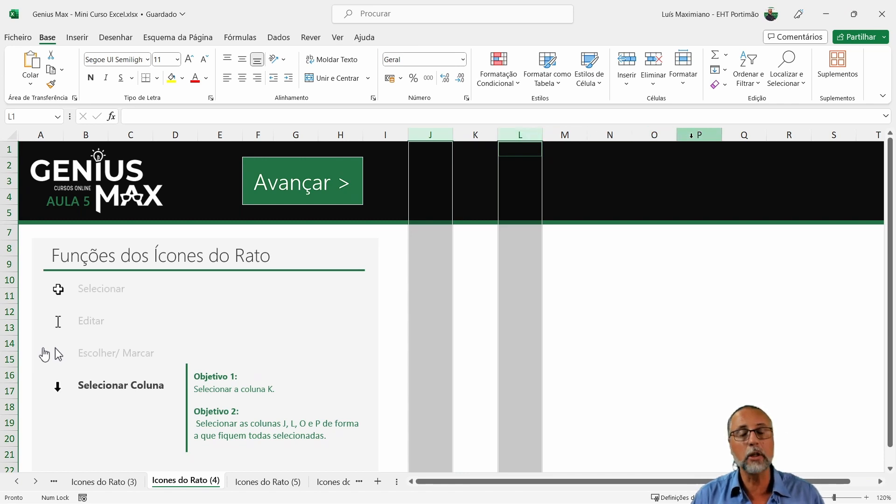
ctrl+click(663, 134)
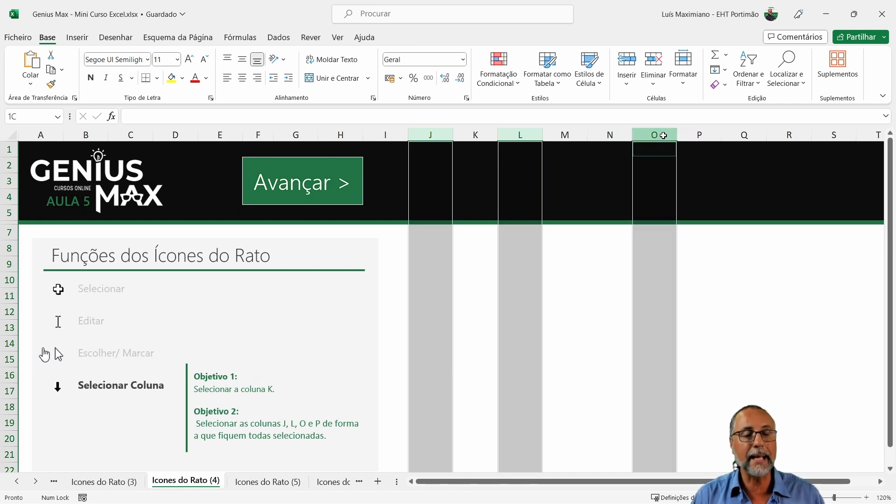
drag(663, 136, 689, 132)
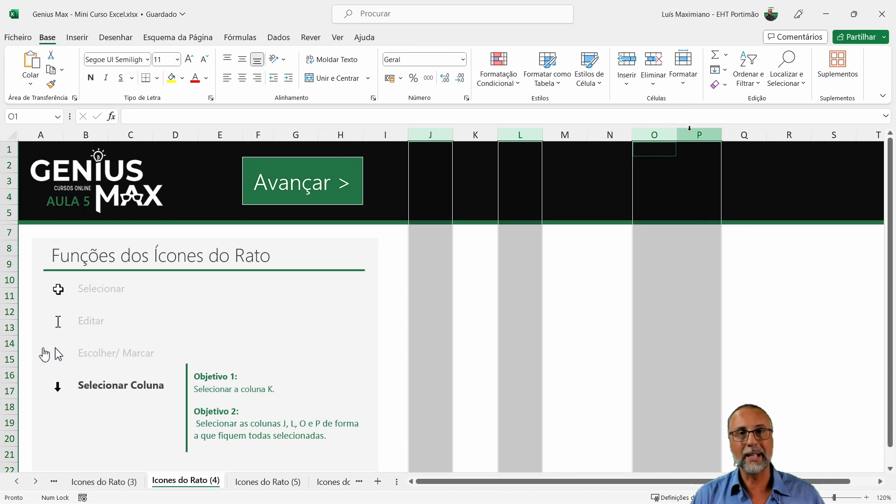
click(172, 79)
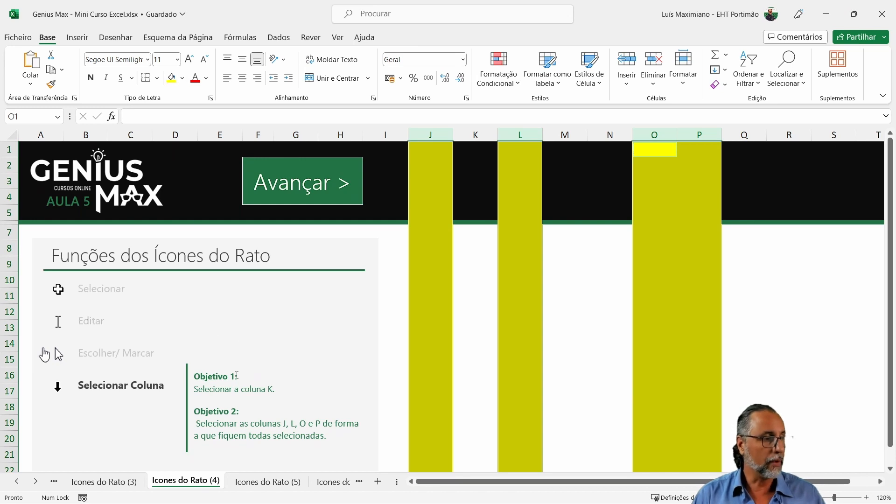
Advance to the Icones do Rato (5) exercise sheet and select the whole of row 11
click(312, 192)
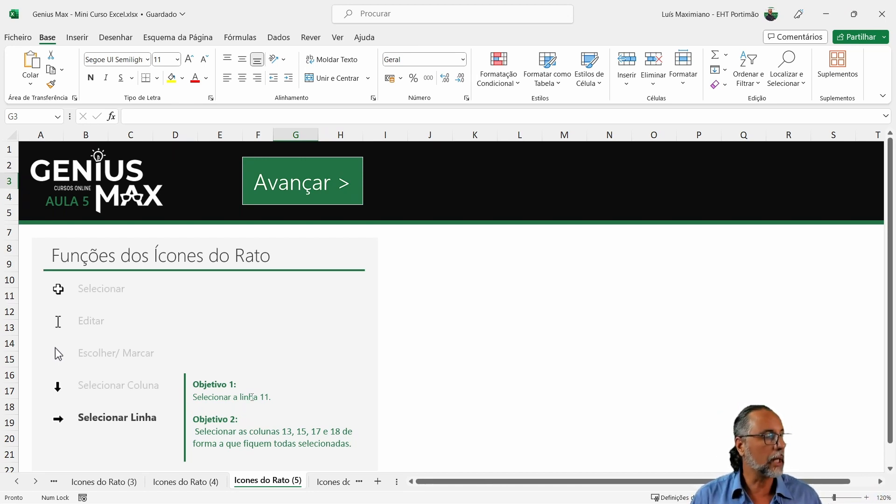
click(8, 296)
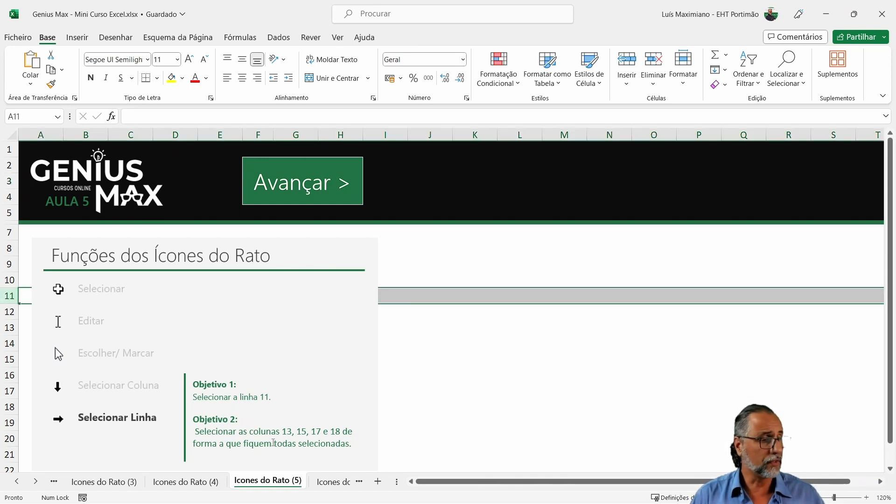
Select rows 13, 15, 17 and 18 together and fill them with yellow
click(12, 327)
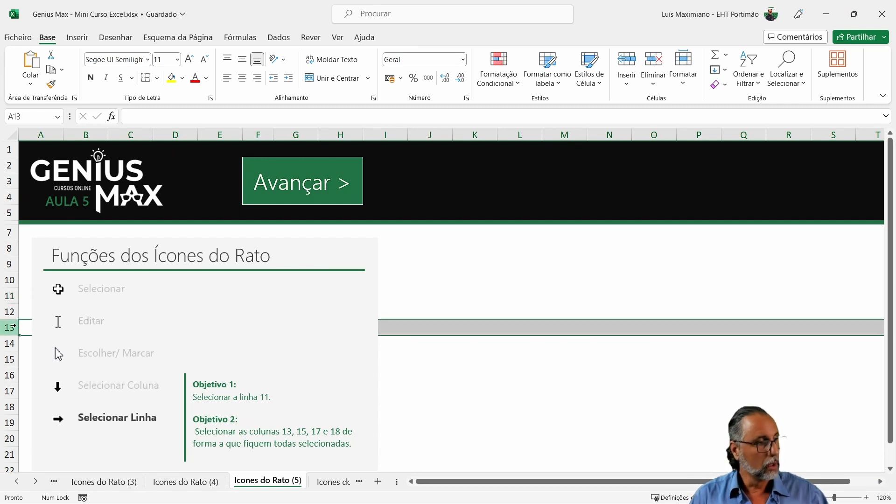
ctrl+click(7, 359)
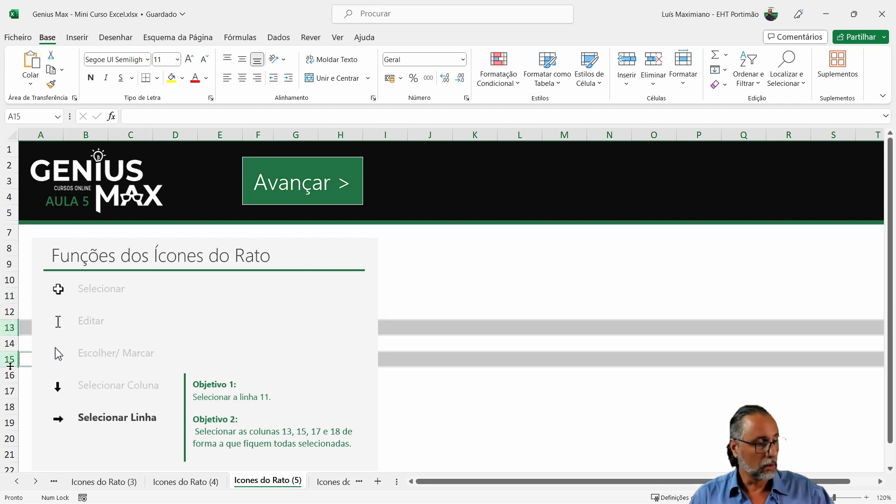
drag(12, 391, 13, 405)
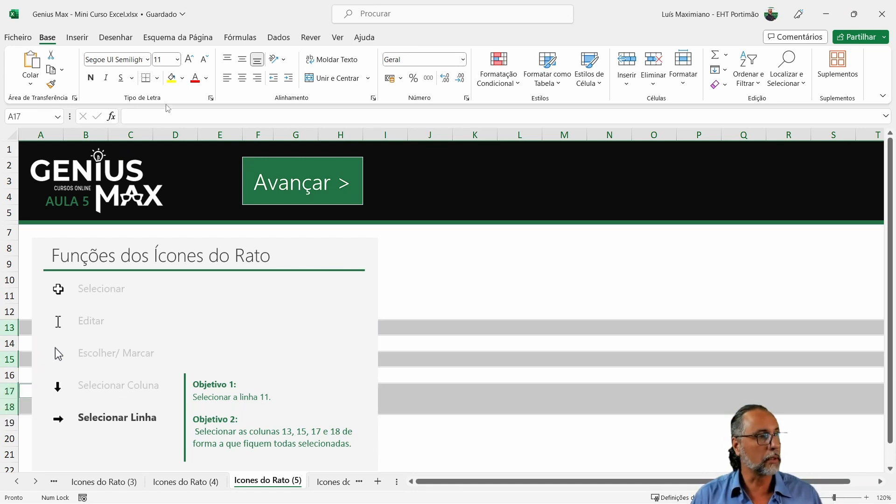
click(172, 79)
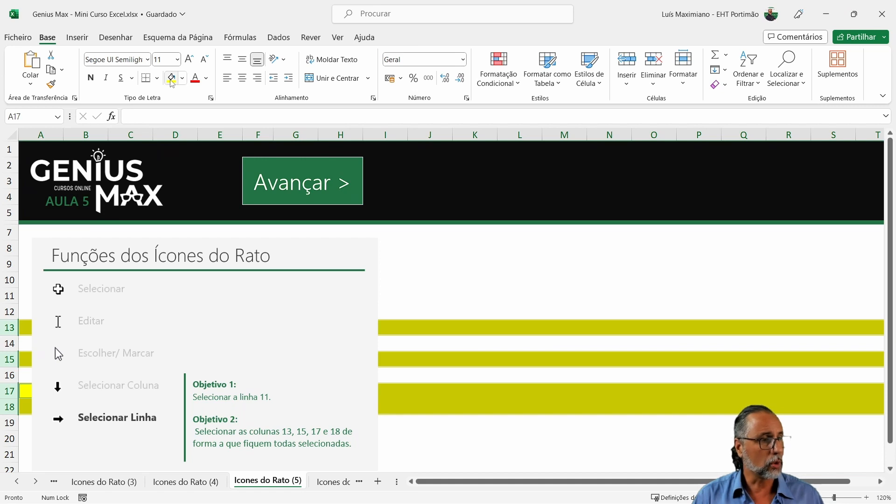
Advance to the Icones do Rato (6) exercise sheet, select column N, and clear the column selection by picking single cells
click(305, 195)
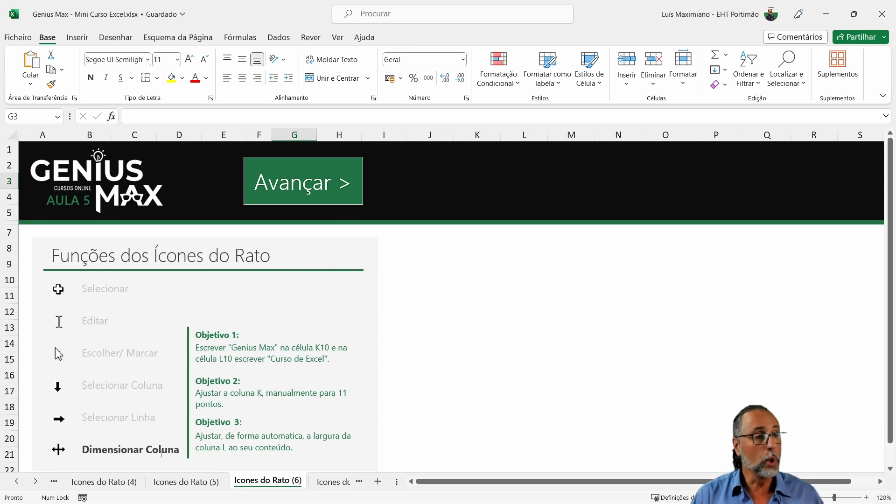
click(623, 135)
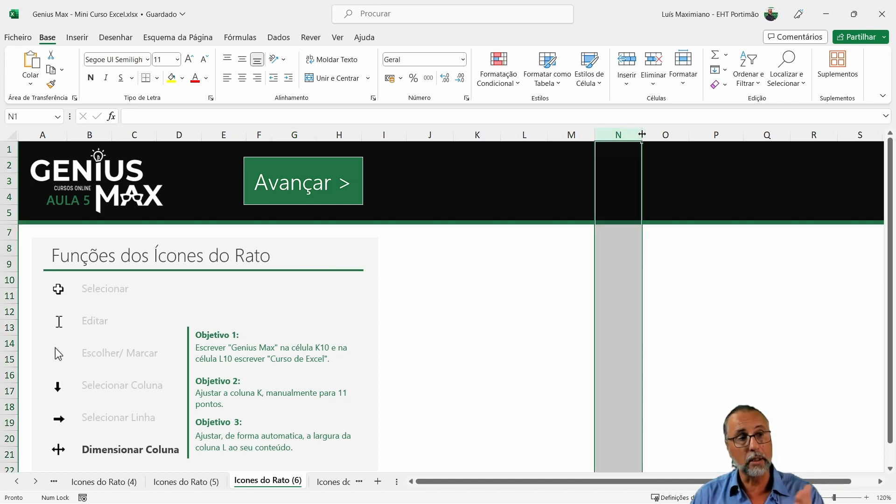
click(646, 290)
click(632, 254)
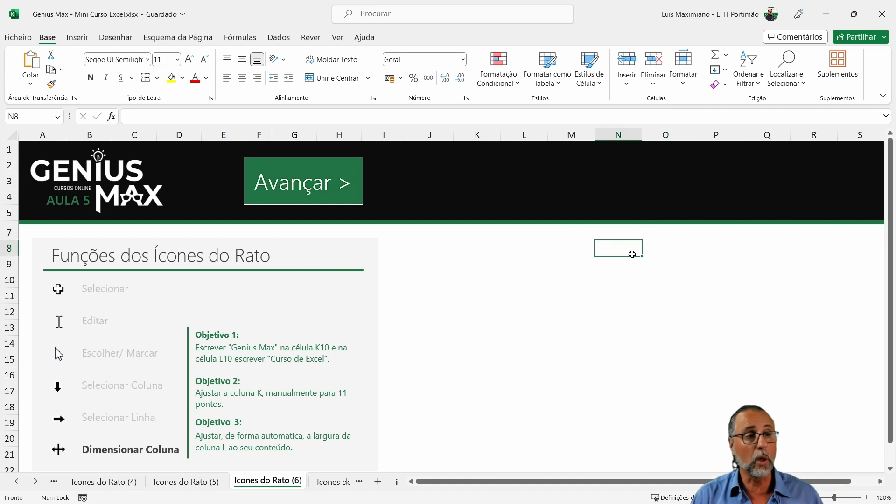
click(450, 259)
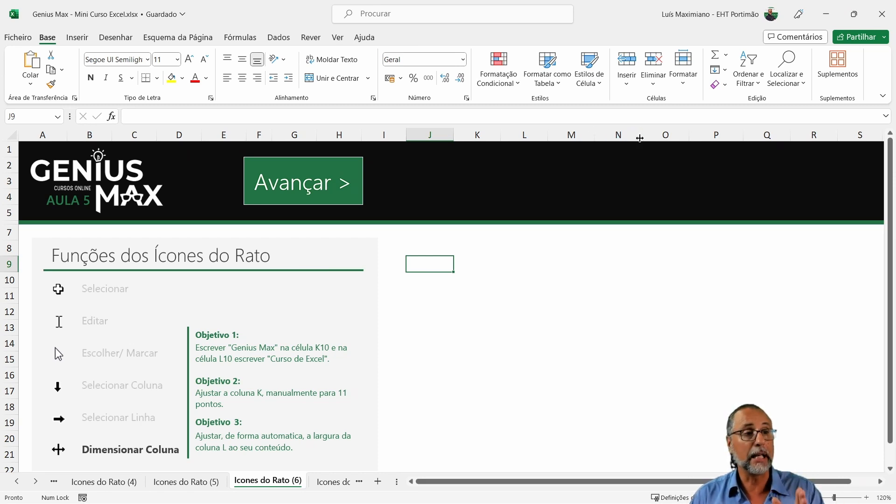
Widen column N by hand to about three times its width and fill the whole column with yellow
drag(639, 138, 731, 136)
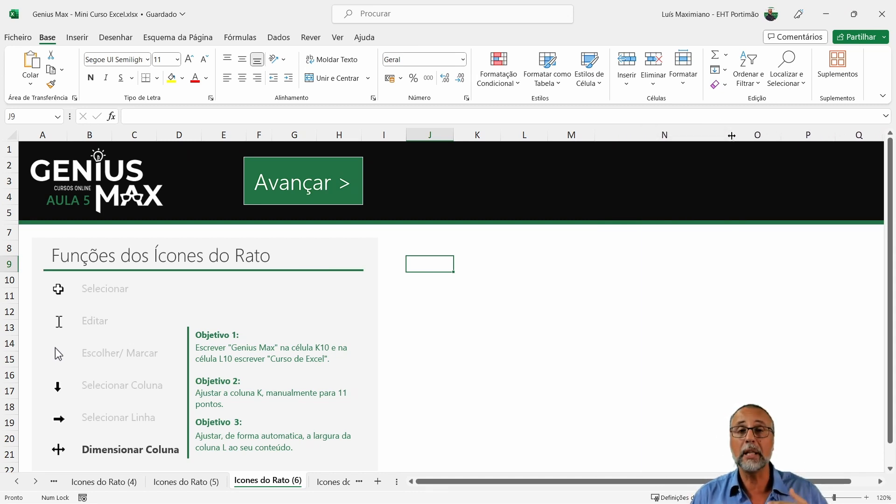
click(690, 135)
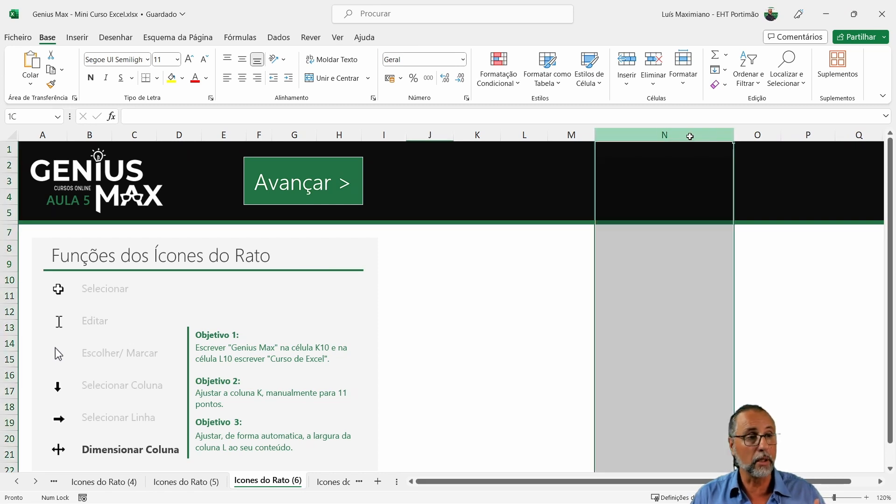
click(171, 77)
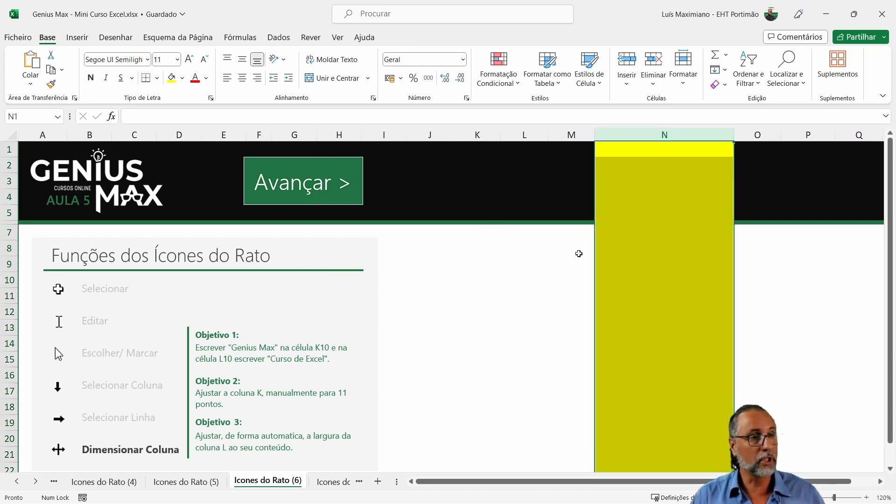
click(539, 281)
click(450, 293)
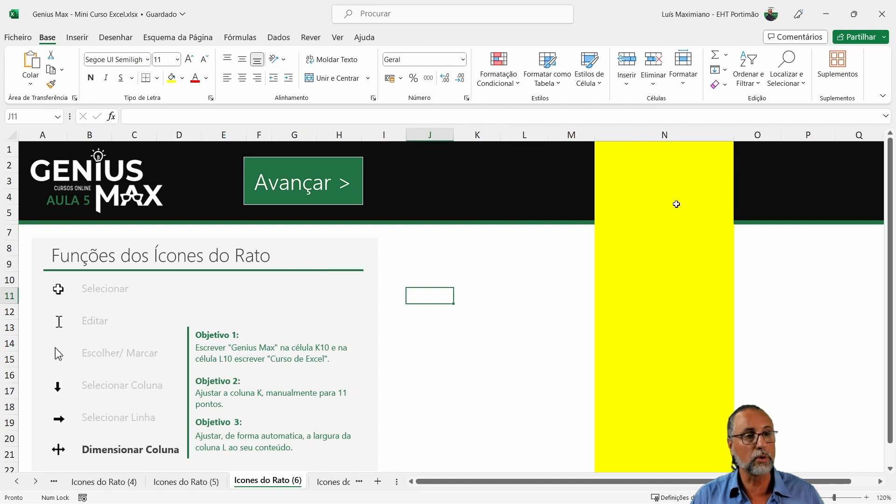
Narrow column N by hand and set its exact column width to 15
drag(734, 135, 652, 136)
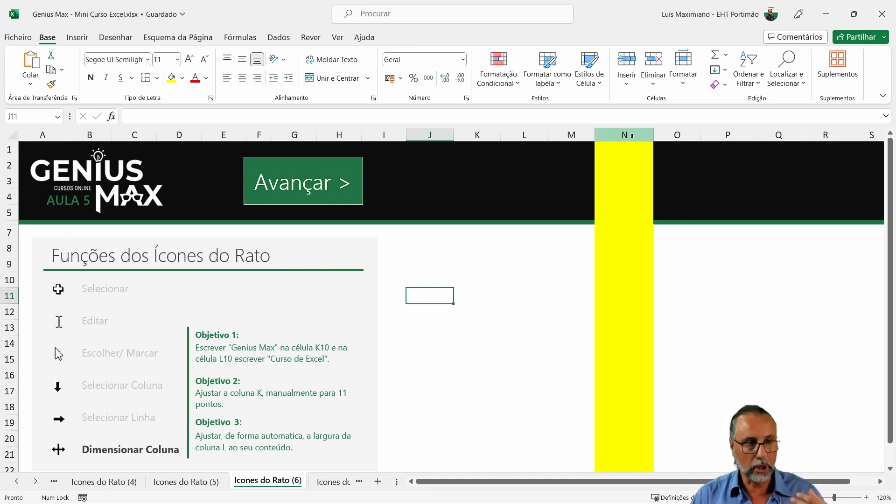
right_click(632, 136)
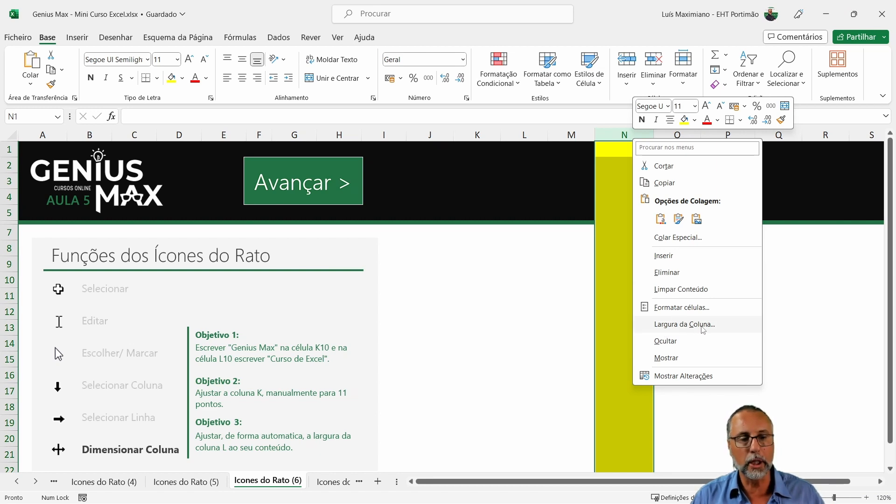
click(684, 325)
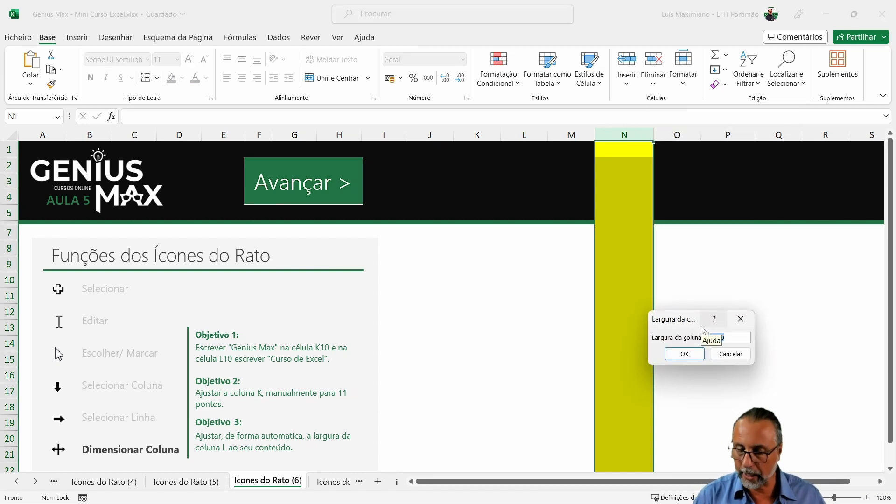
text(15)
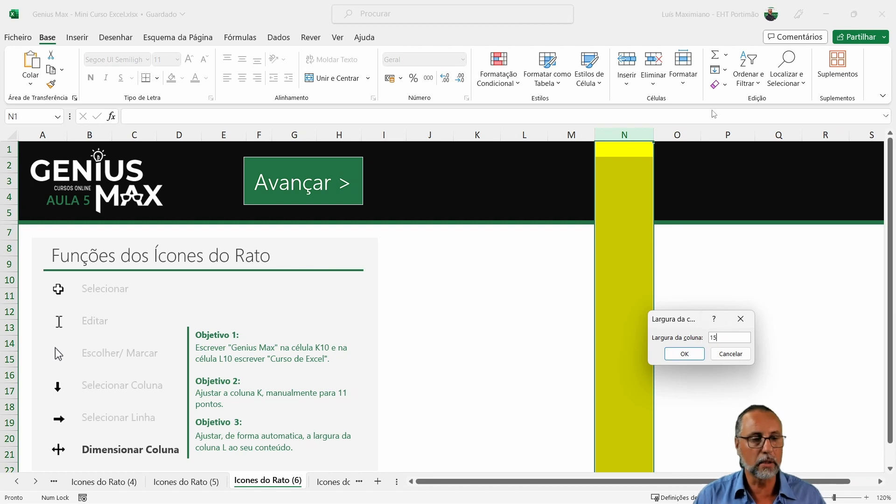
key(Return)
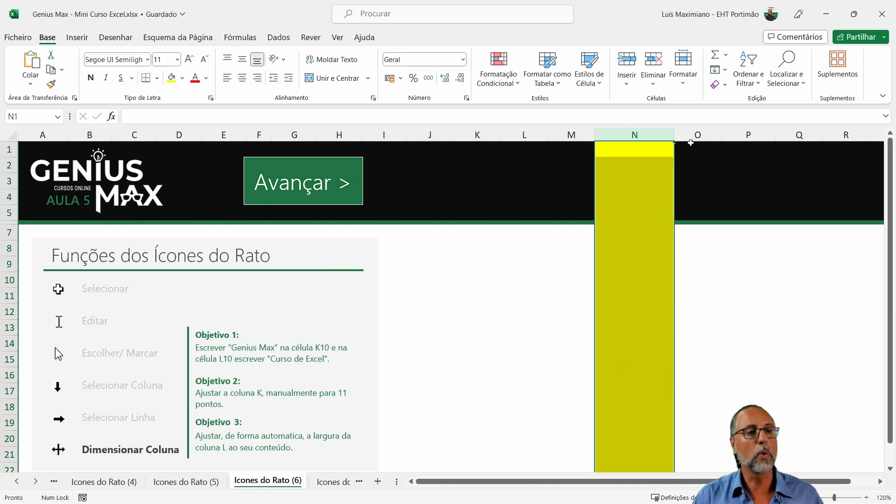
Set the exact width of column N to 8,5
drag(675, 138, 674, 139)
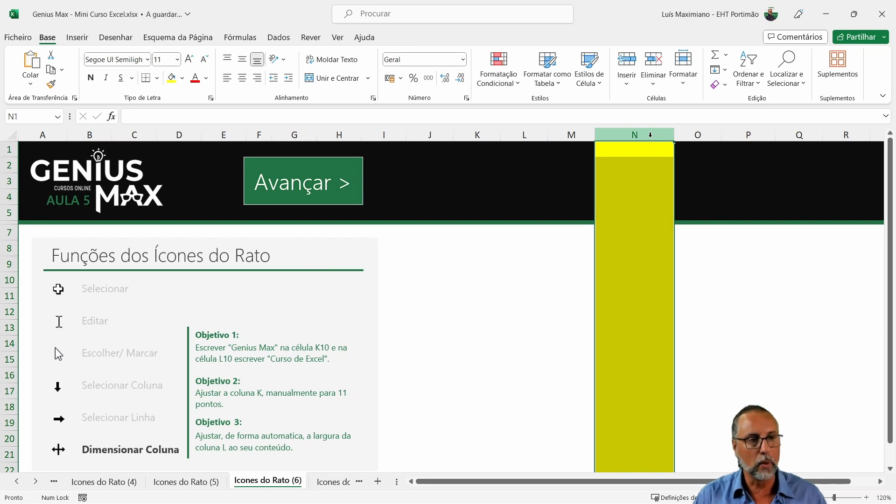
right_click(652, 136)
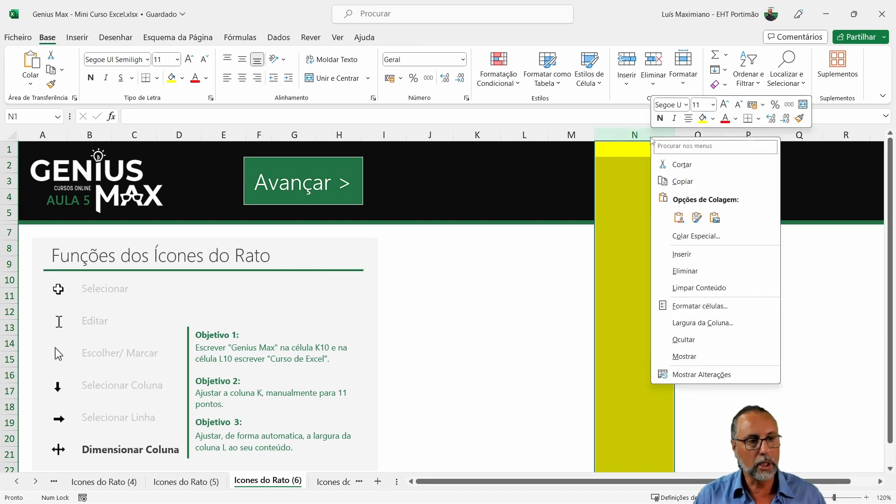
click(693, 323)
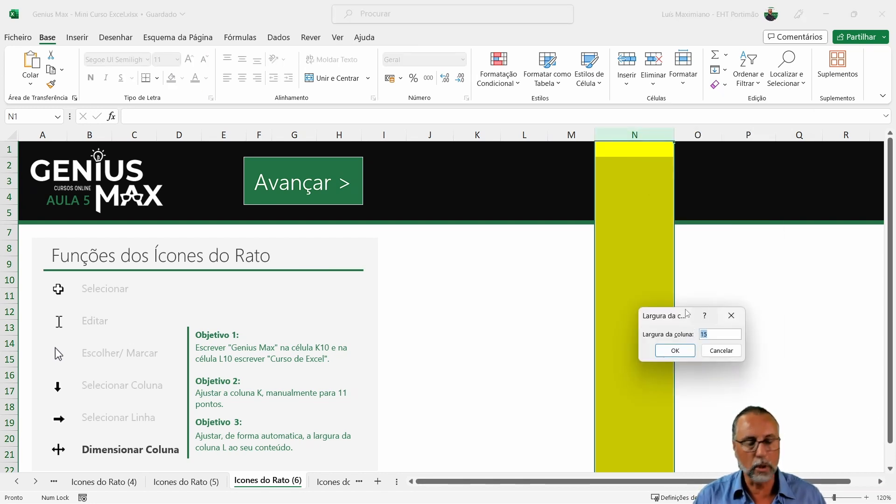
text(8,5)
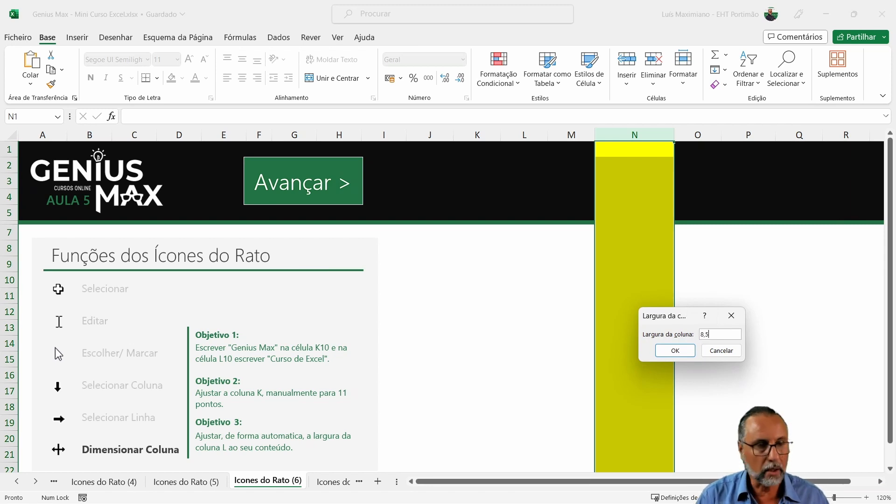
key(Return)
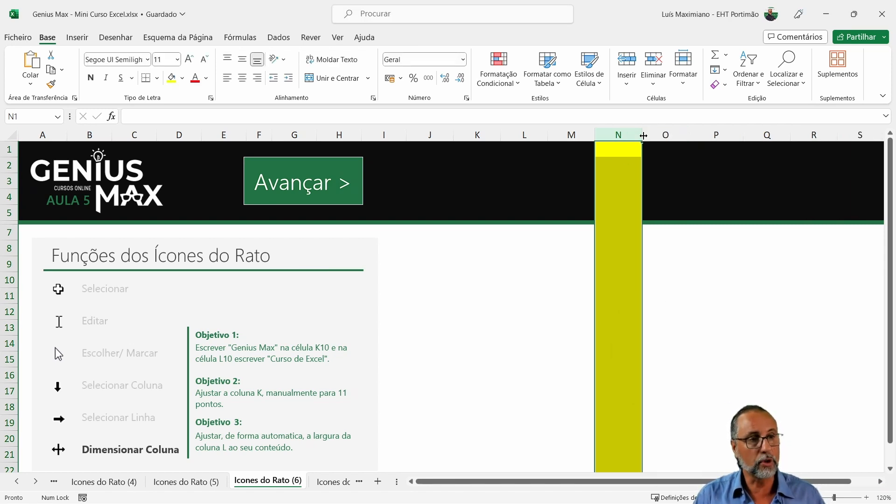
Check column N's current width and set its exact column width to 10
drag(642, 136, 642, 136)
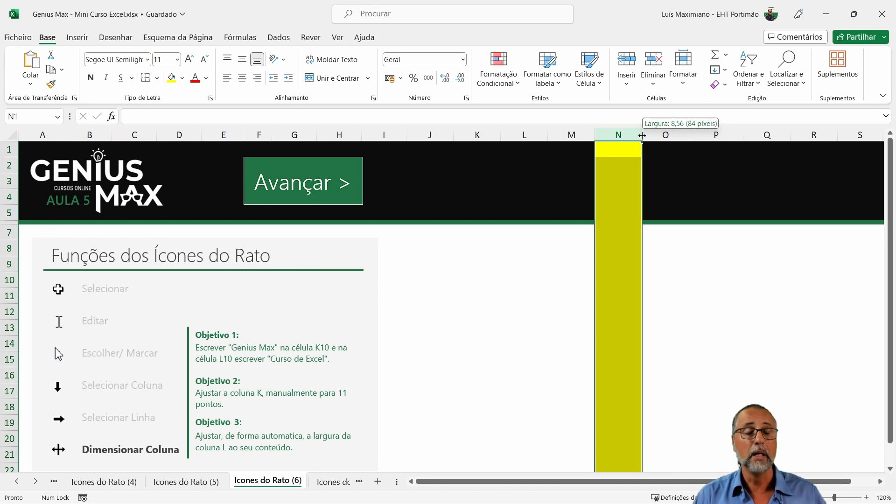
drag(642, 136, 642, 135)
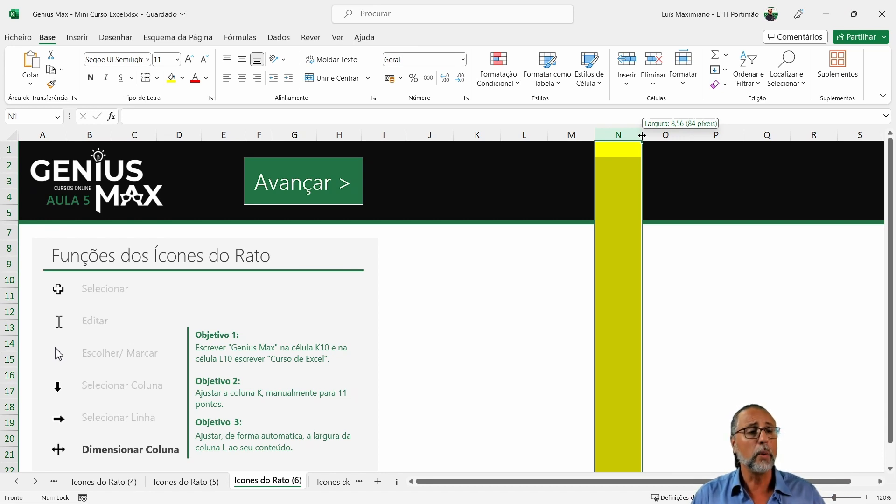
right_click(633, 135)
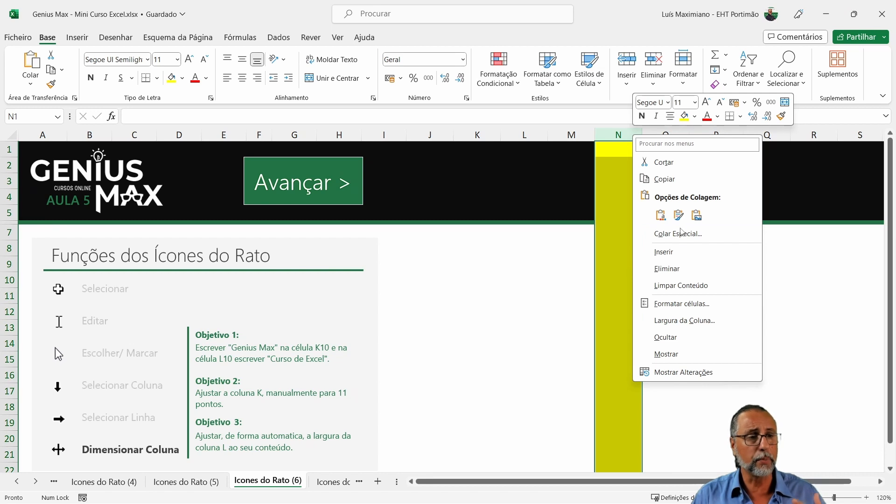
click(684, 321)
text(10)
key(Return)
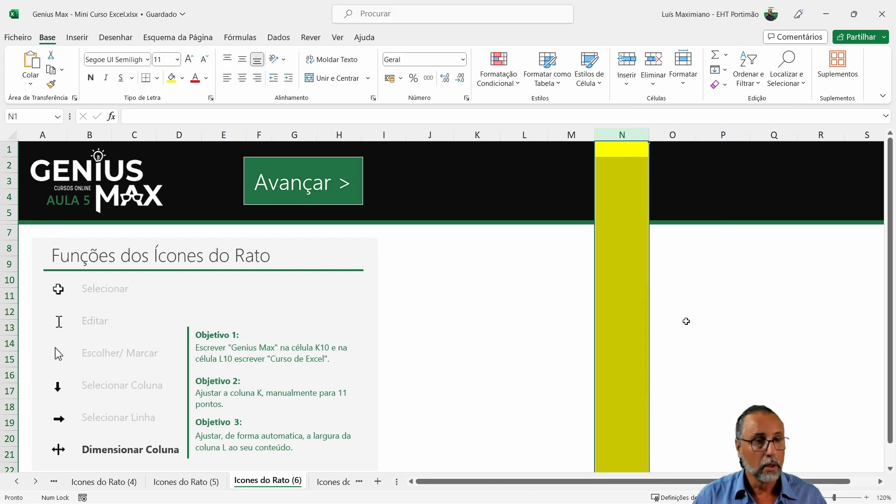
Try filling the width of cell N8 with capital letters, ZZZZZZZZZ, and erase the entry
click(626, 256)
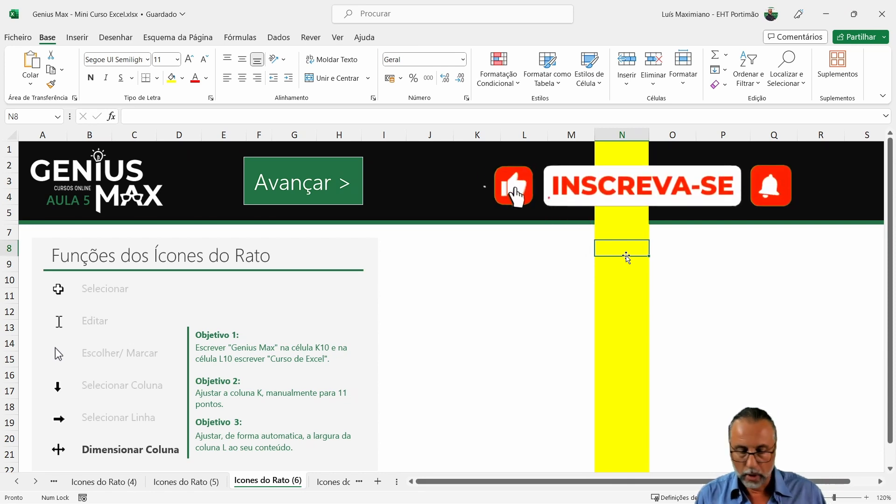
key(Caps_Lock)
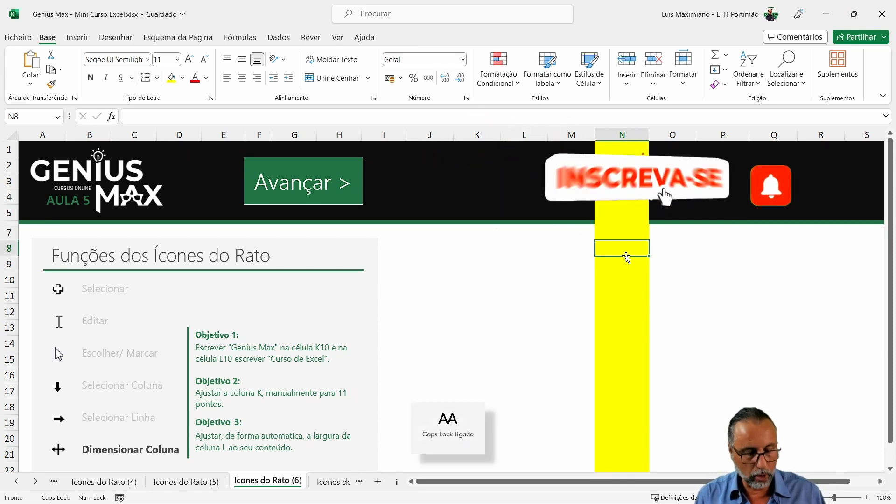
text(ZZ)
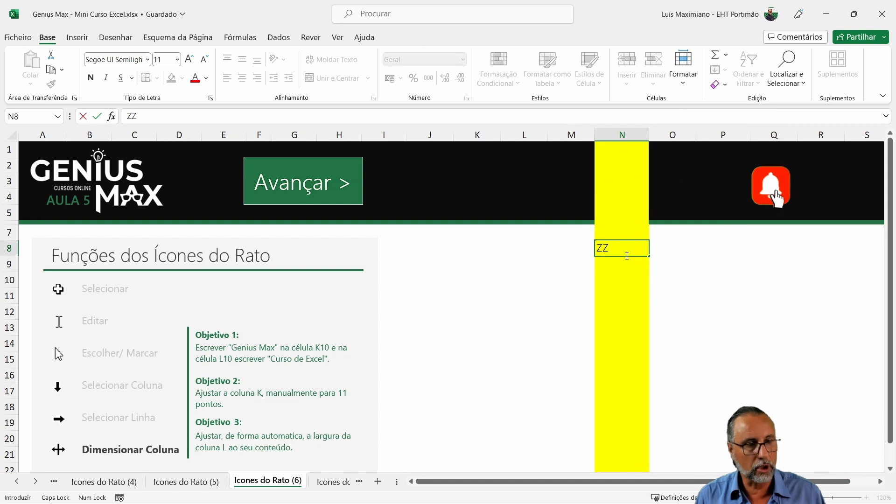
text(ZZZZZZZ)
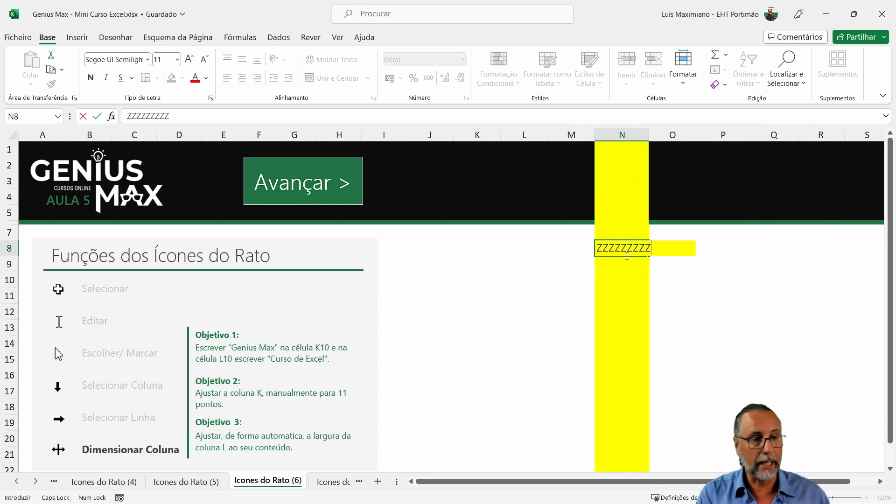
key(BackSpace)
key(BackSpace)
key(BackSpace)
key(BackSpace)
key(BackSpace)
key(BackSpace)
key(BackSpace)
key(BackSpace)
key(BackSpace)
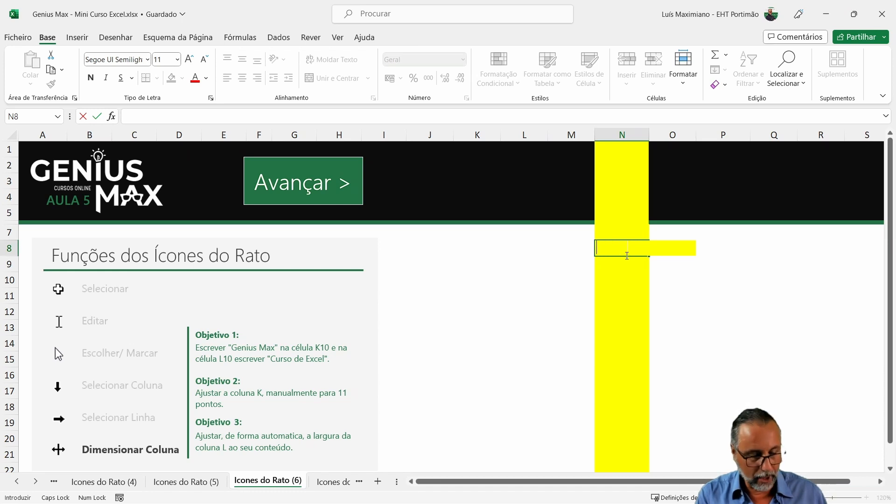
Try filling the width of cell N8 with lowercase letters, zzzzzzzzzzz, and erase the entry
key(Caps_Lock)
text(zzz)
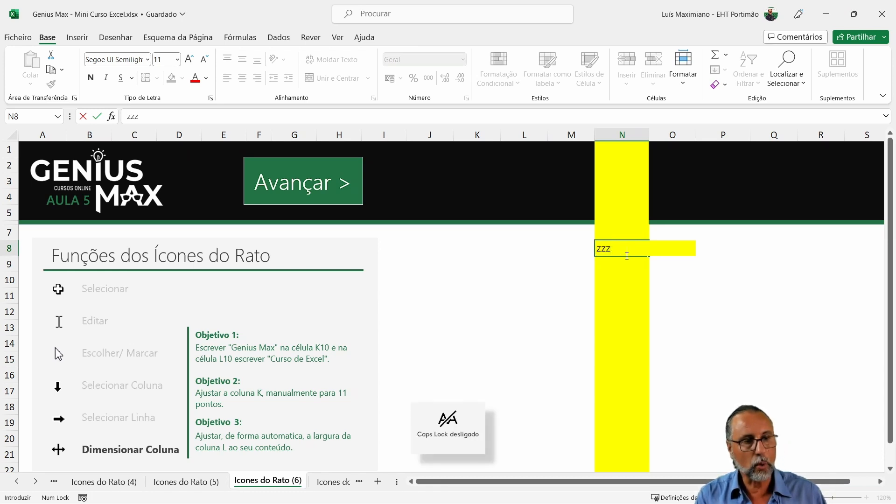
text(zzzzzzz)
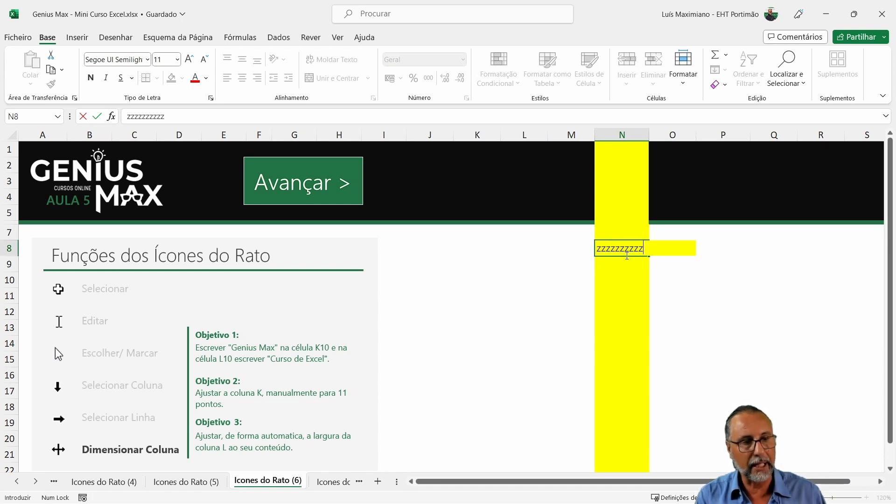
text(z)
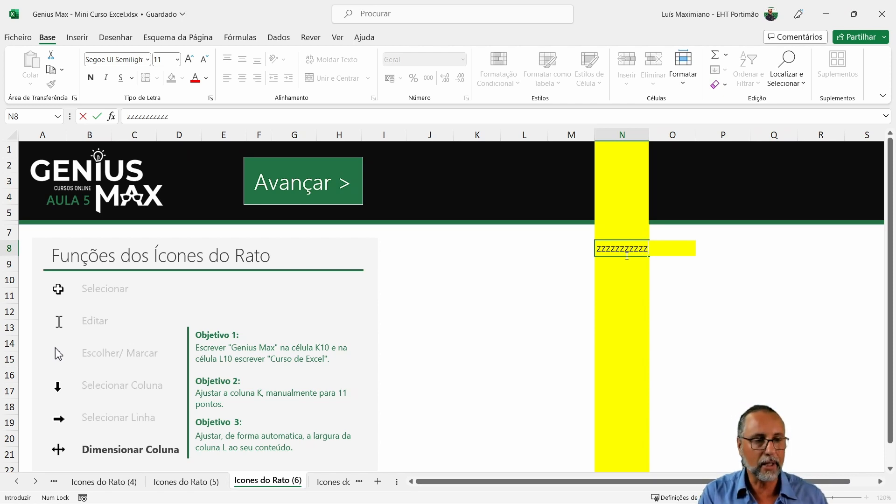
key(BackSpace)
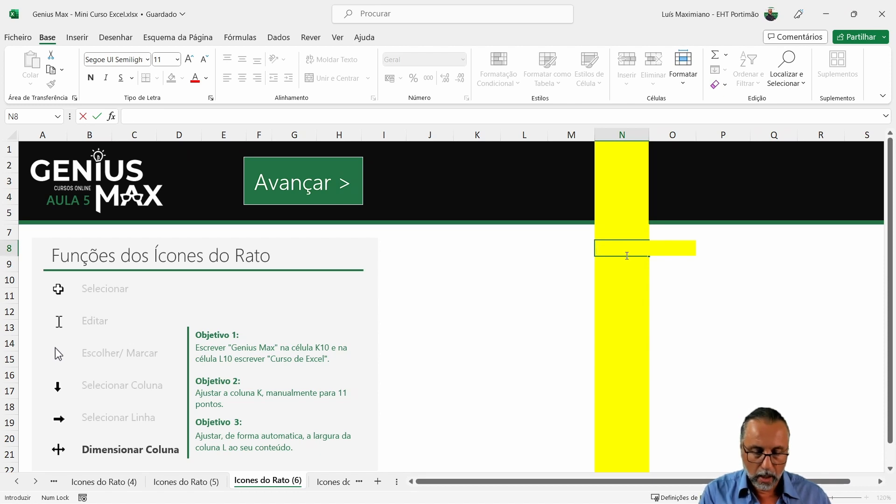
Enter the lowercase text ccccccccccc in cell N8 to fill the column's width
text(cccc)
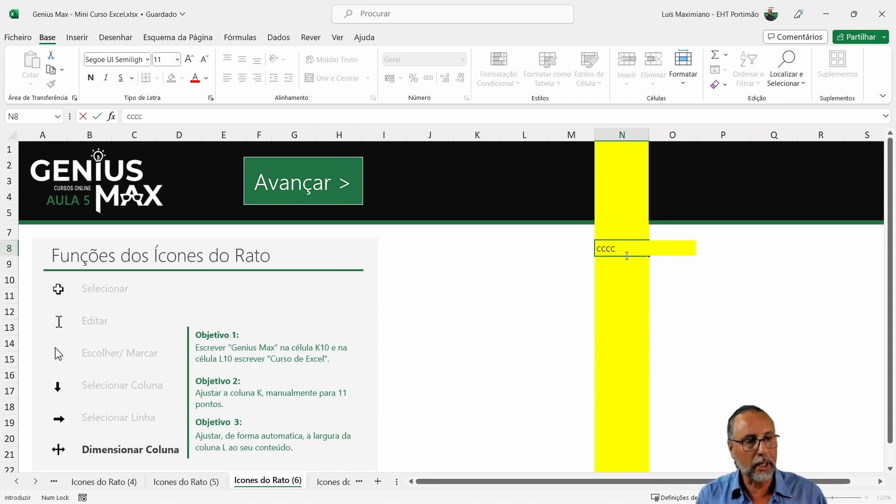
text(cccccc)
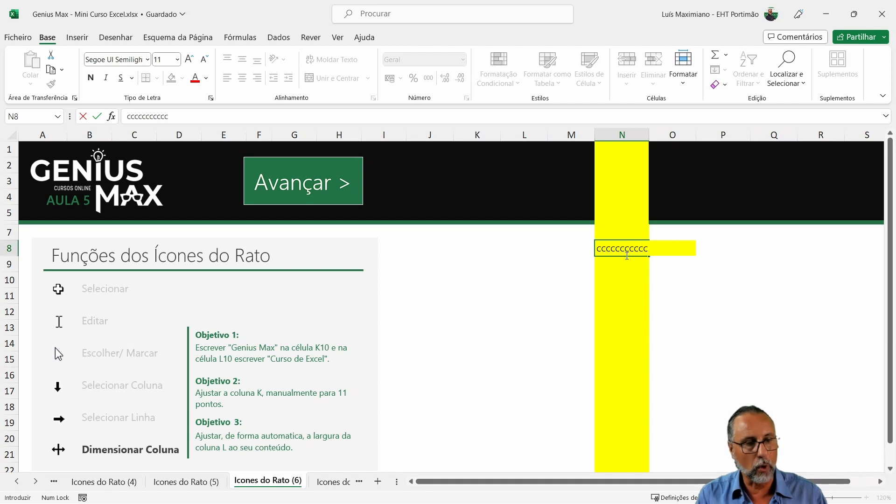
key(Escape)
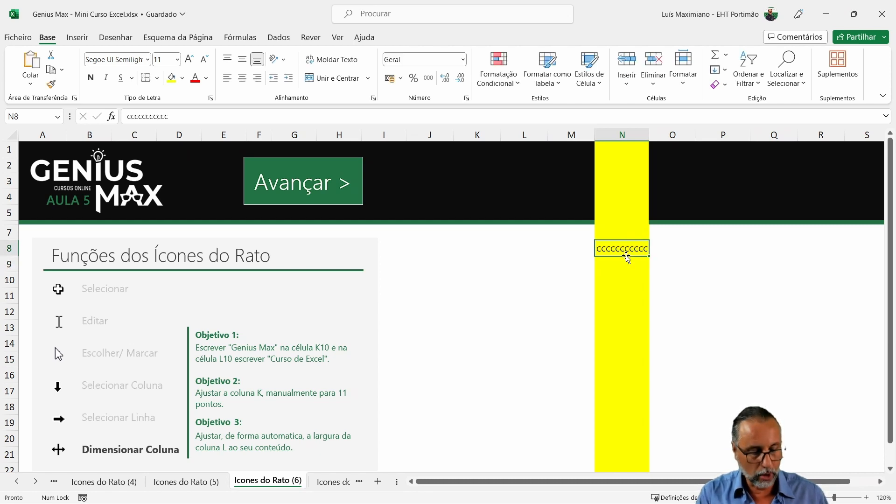
Replace the content of cell N8 with the capital letters CCCCCCCC and reselect the cell
key(Caps_Lock)
text(CCCCCCCC)
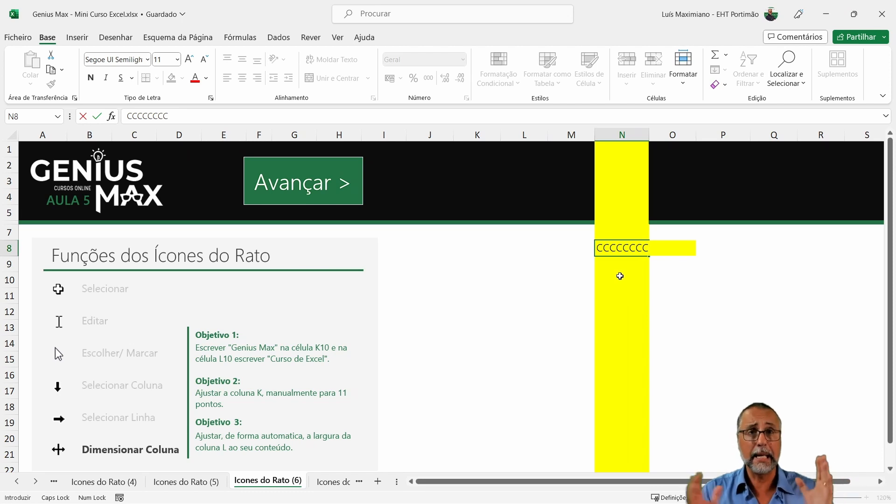
click(619, 276)
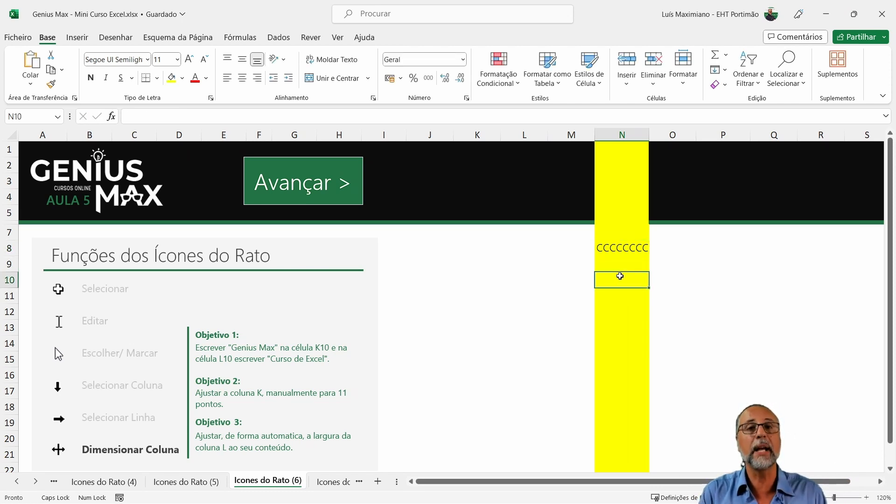
key(Up)
key(Up)
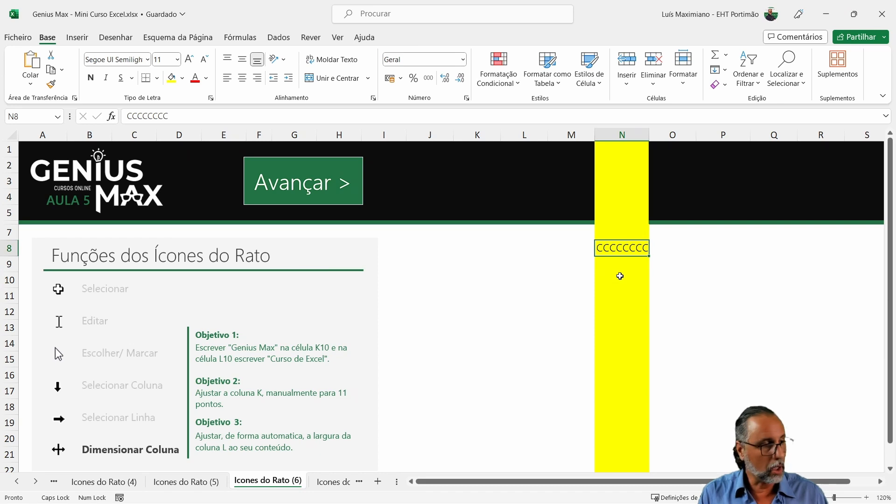
text(iNF)
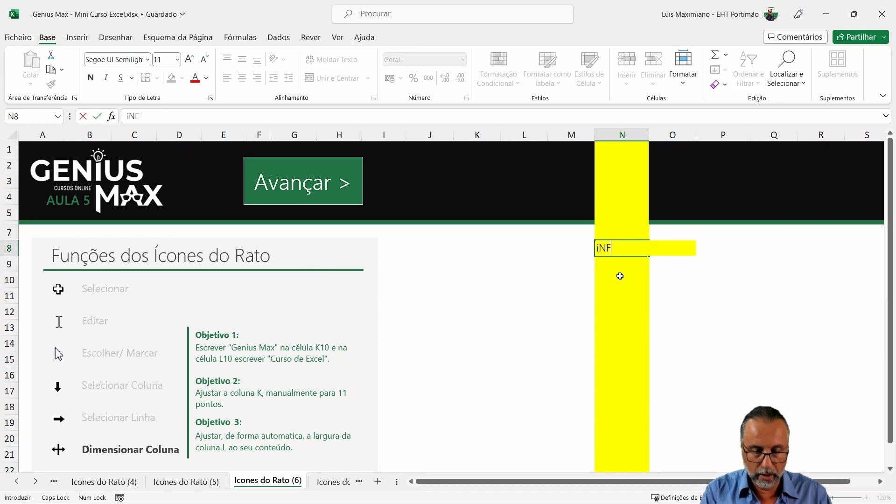
text(ORMATICA)
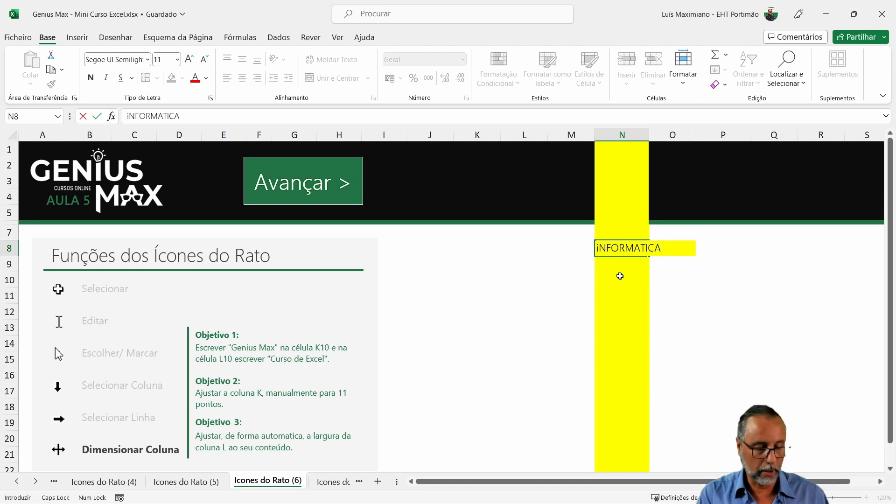
key(Caps_Lock)
key(BackSpace)
key(BackSpace)
key(BackSpace)
key(BackSpace)
key(BackSpace)
key(BackSpace)
key(BackSpace)
key(BackSpace)
key(BackSpace)
key(BackSpace)
key(BackSpace)
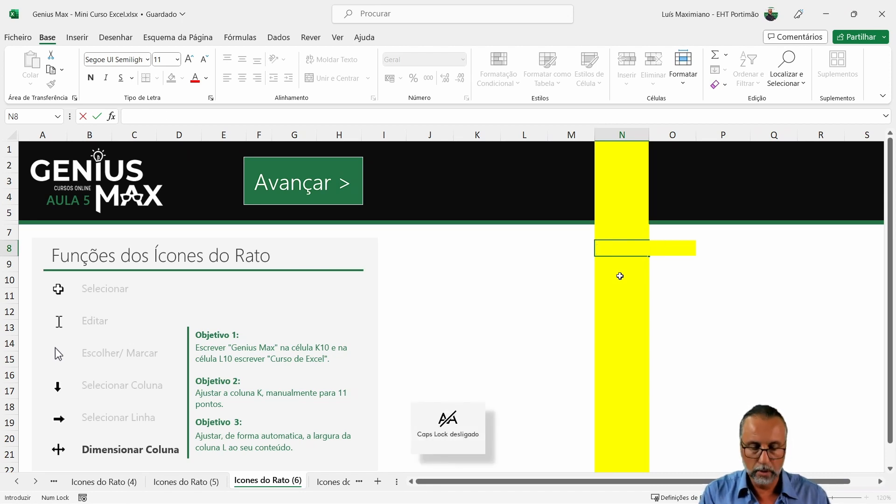
Enter the word Informática in cell N8
text(Informa)
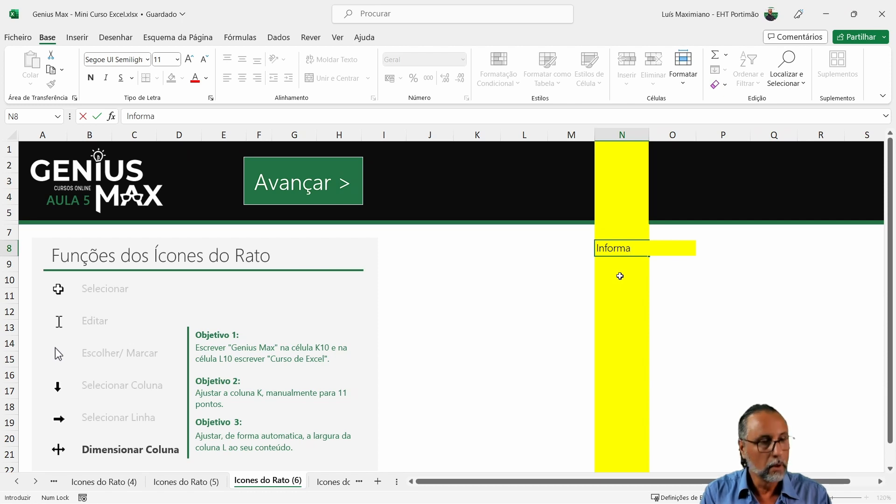
key(BackSpace)
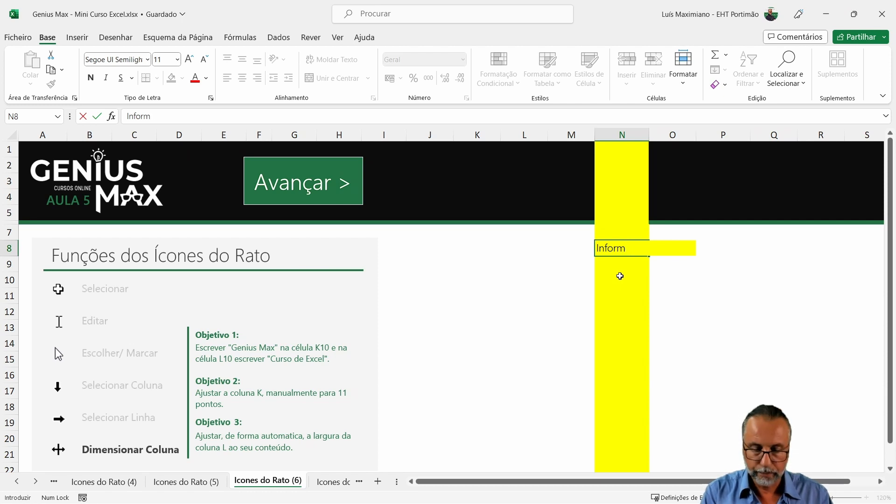
text(ática)
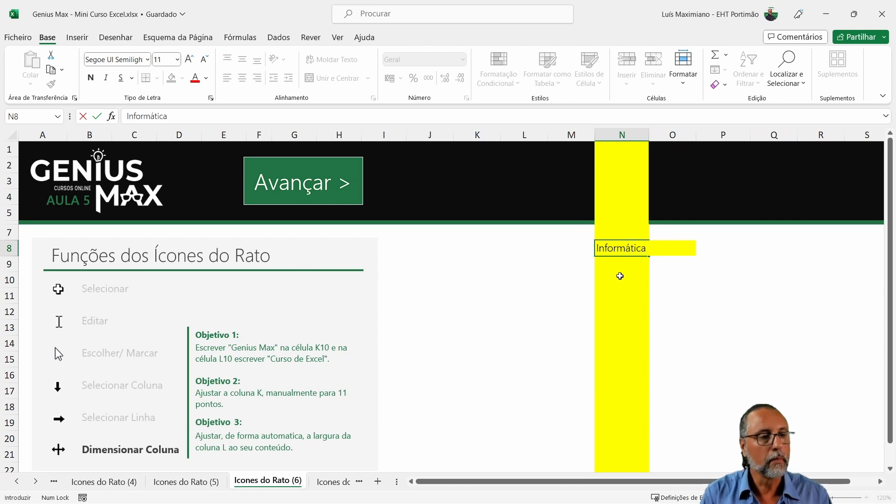
key(Return)
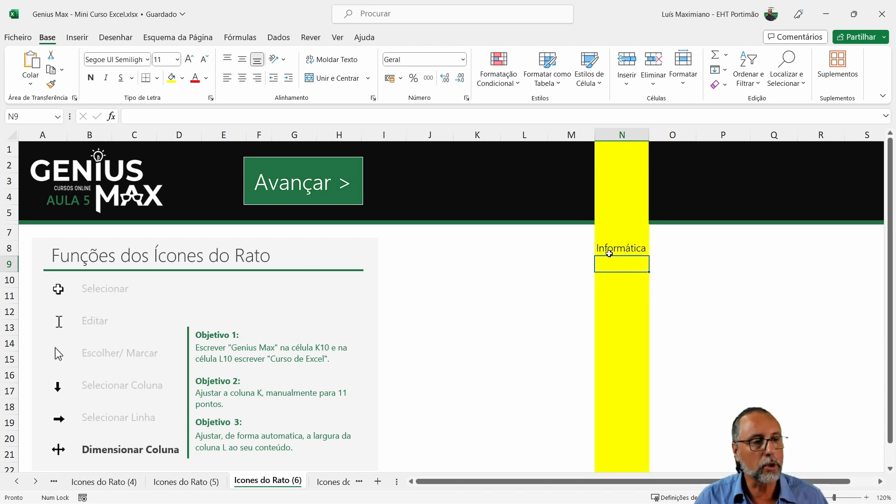
Replace the word in cell N8 with INFORMÁTICA in capital letters
click(642, 251)
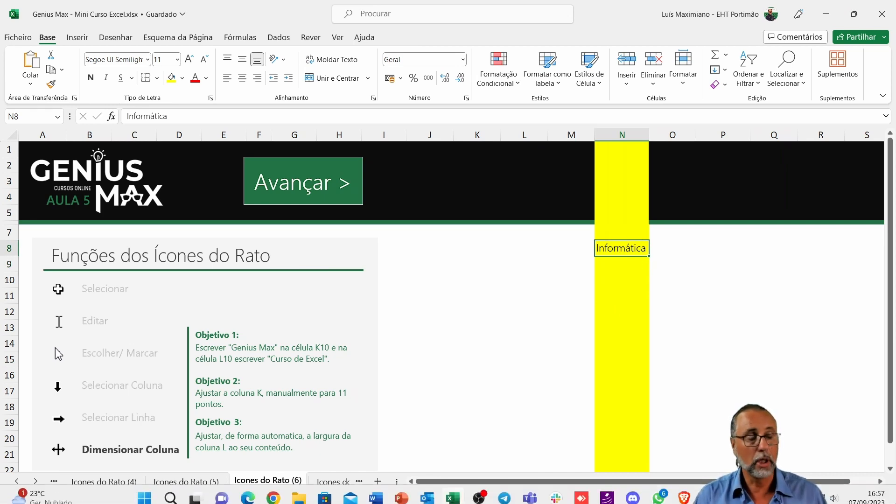
double_click(603, 246)
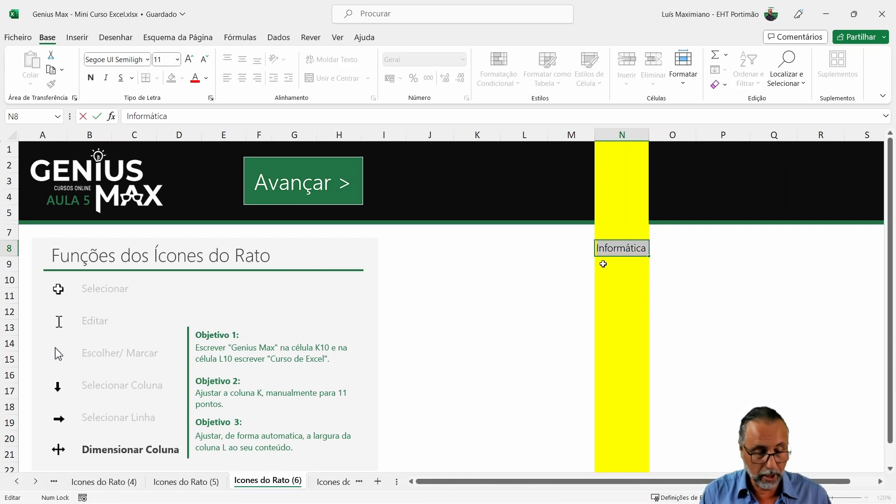
key(Caps_Lock)
text(INFORM)
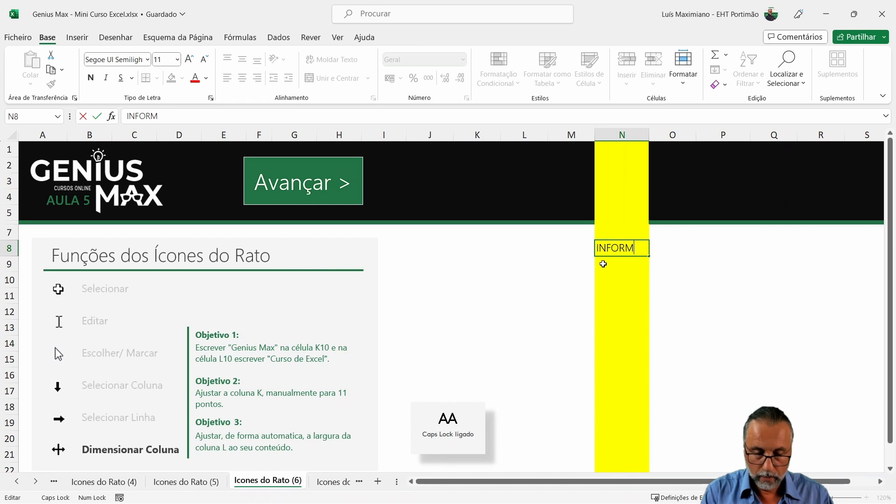
text(ÁTICA)
key(Return)
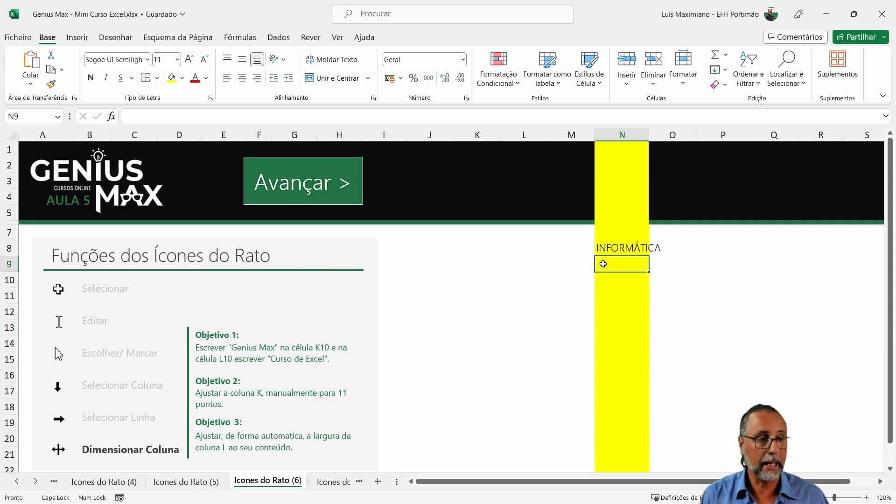
Clear cell N8 and enter the text Genius Max in cell K10
key(Up)
key(Delete)
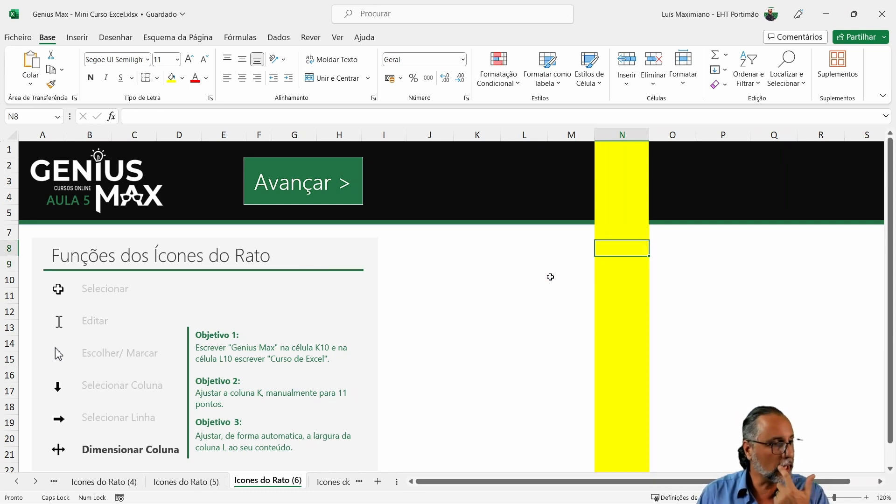
click(486, 274)
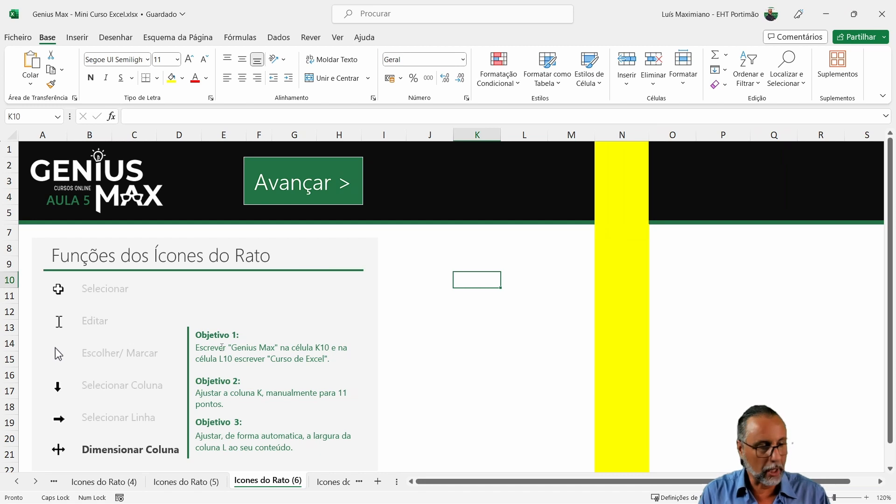
text(G)
key(BackSpace)
key(Caps_Lock)
text(G)
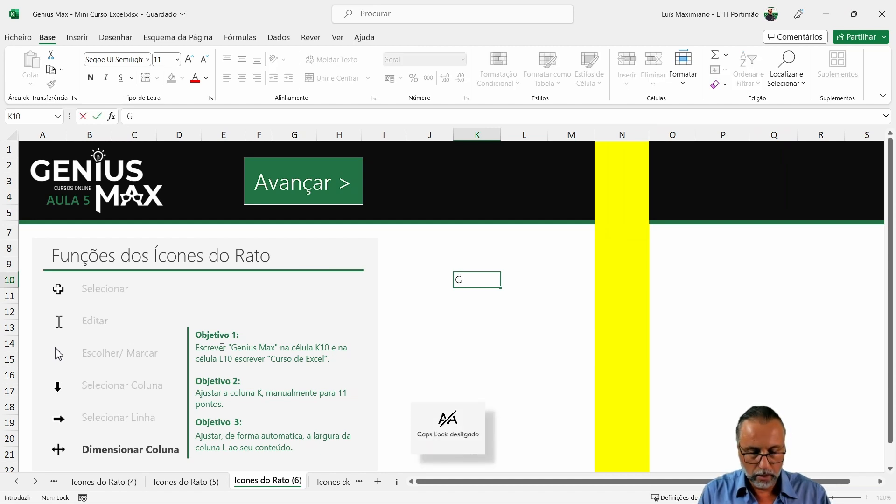
text(enius Ma)
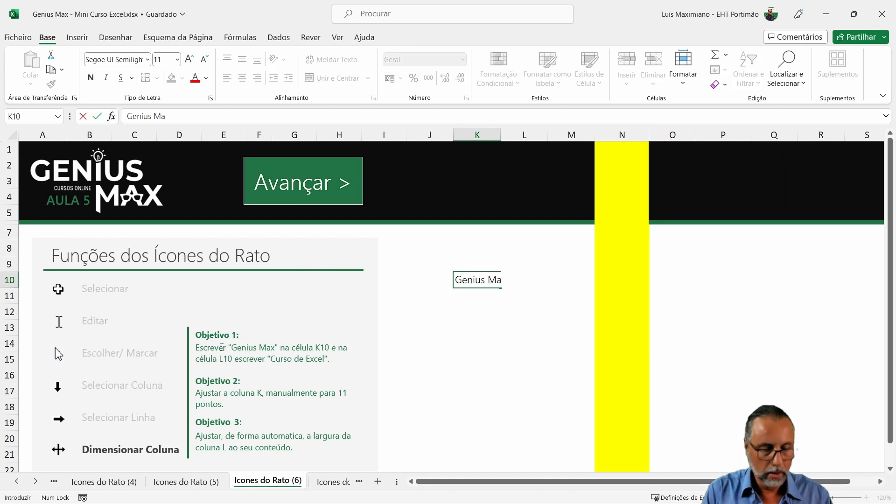
text(x)
key(Return)
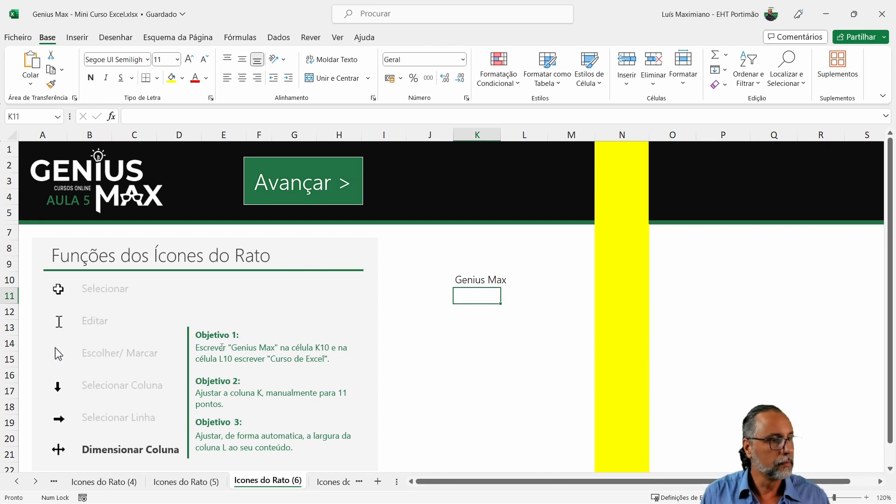
Enter the text Curso de Excel in cell L10 and reselect the cell
key(Up)
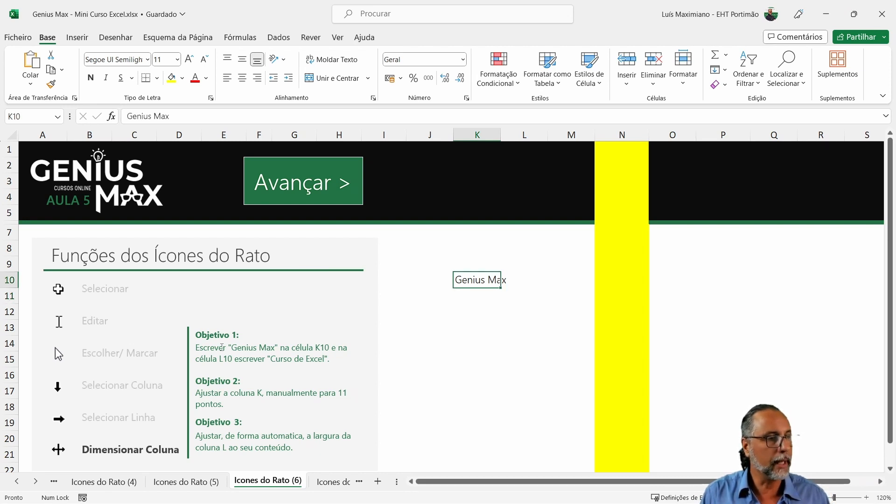
key(Right)
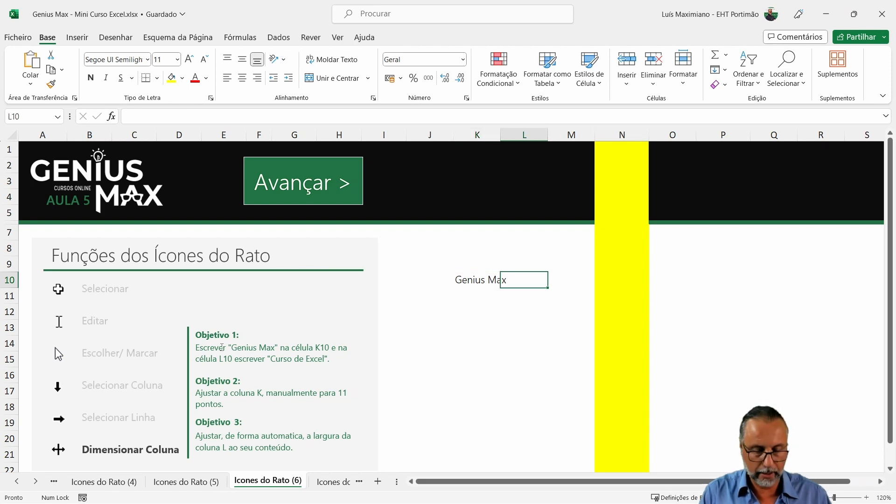
text(Curso de)
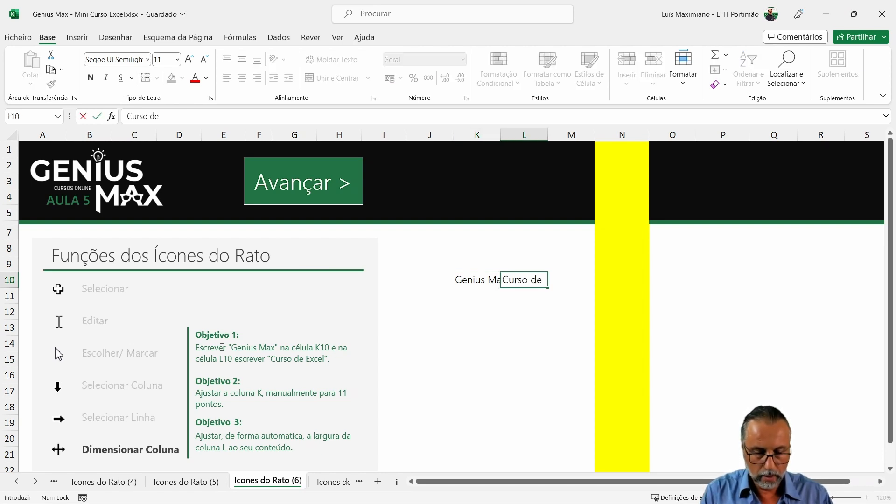
text( Excel)
key(Return)
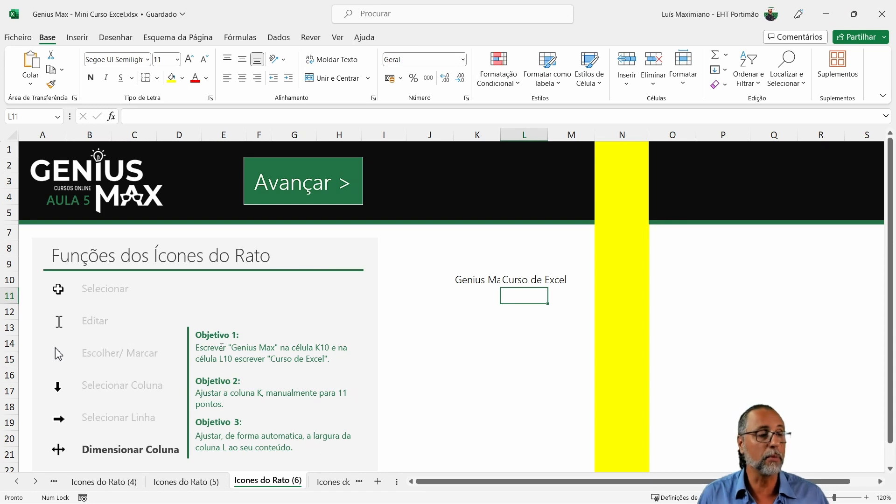
click(530, 276)
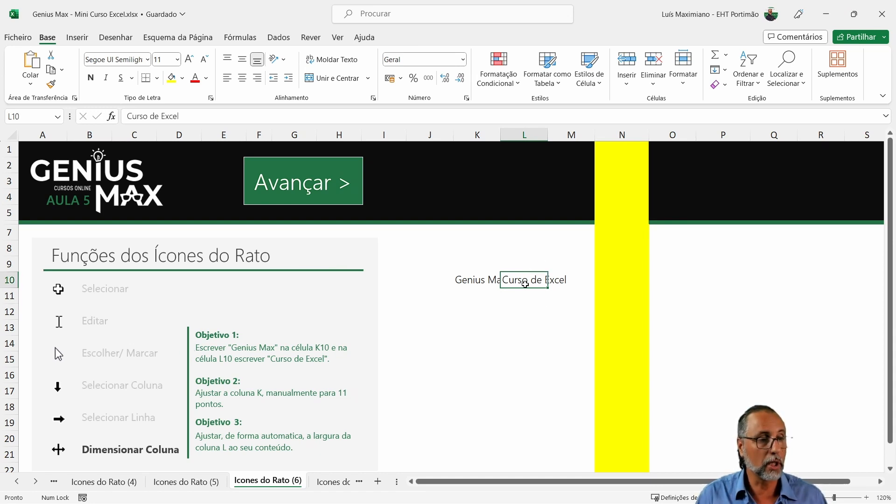
mouse_move(523, 289)
mouse_down()
mouse_move(521, 301)
mouse_move(522, 279)
mouse_up()
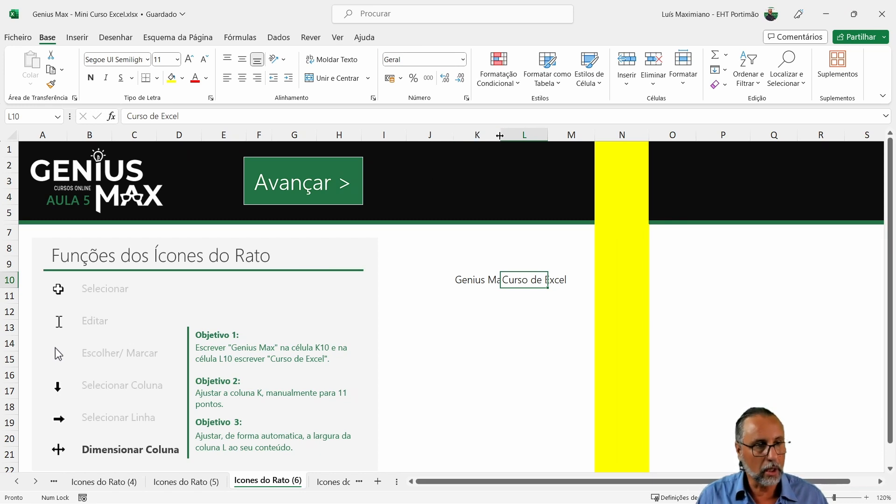
Try resizing column K by hand to 10,33 and narrower, auto-fitting it to its content and narrowing it again
click(743, 316)
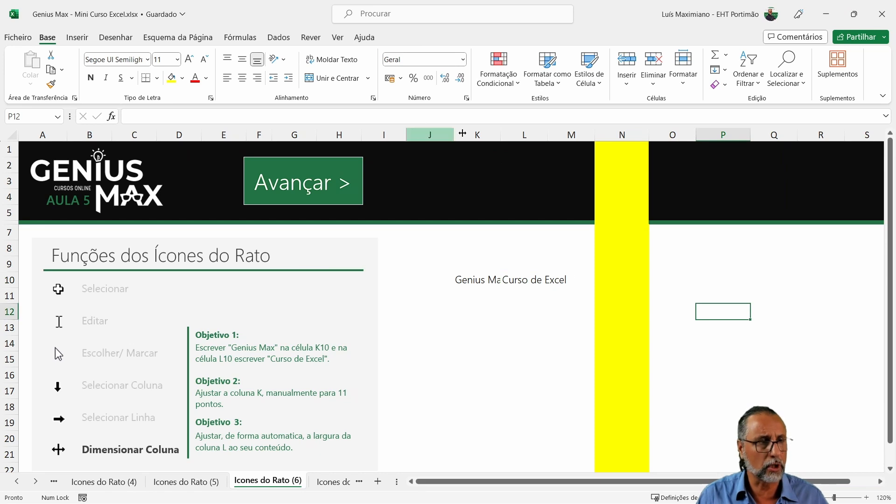
drag(500, 135, 499, 136)
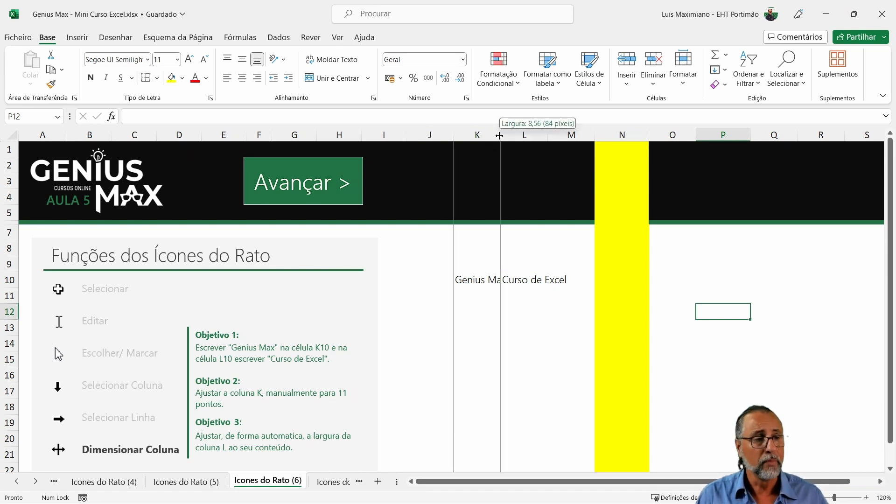
drag(500, 136, 508, 136)
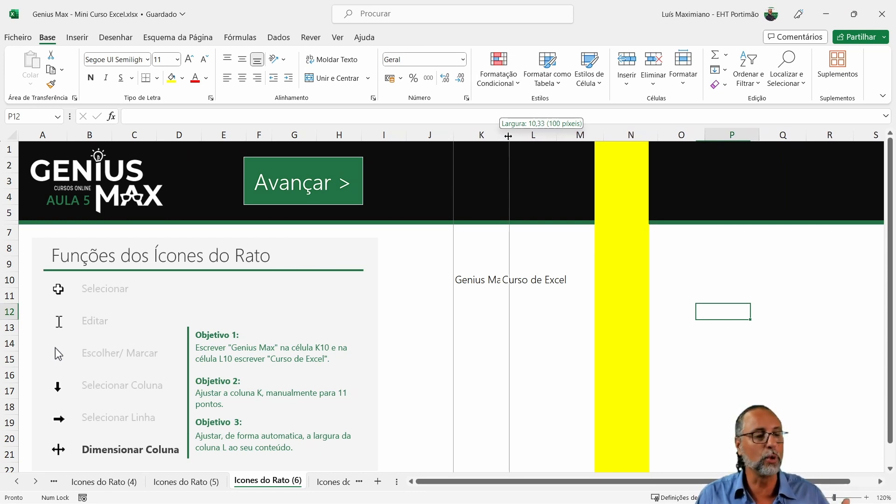
drag(508, 136, 496, 137)
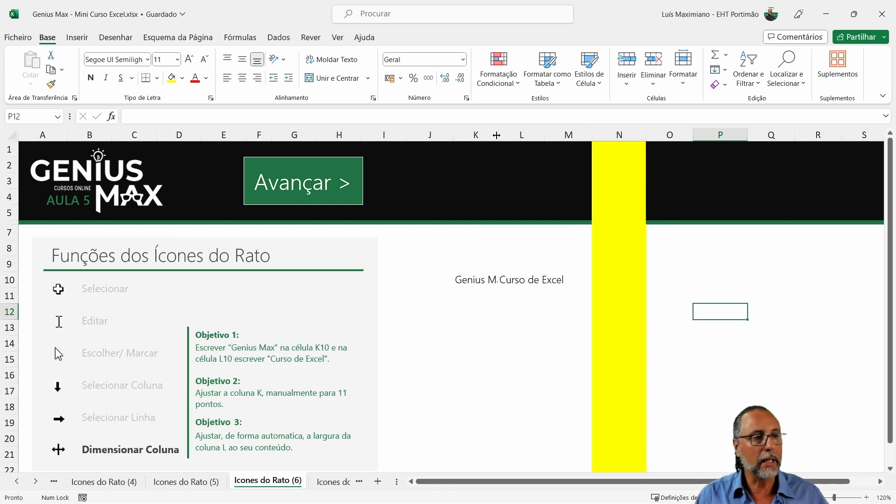
double_click(497, 136)
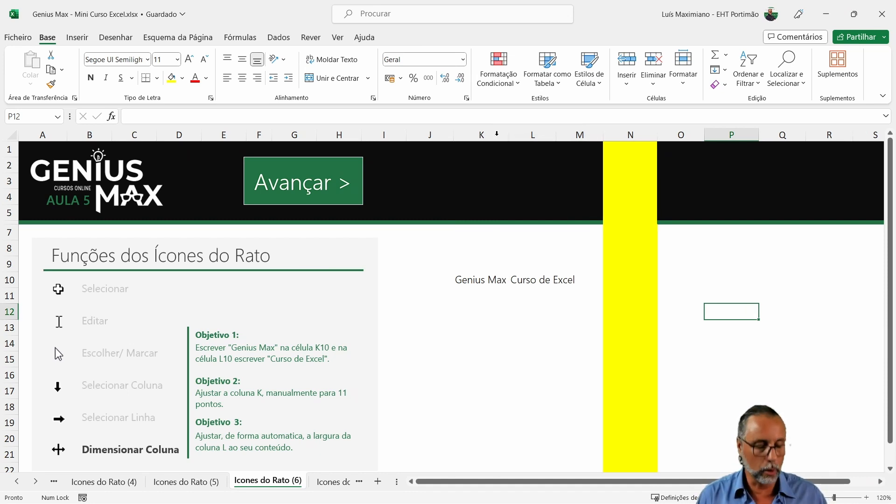
drag(509, 135, 495, 135)
Enter the text Dimensionar Célula in cell K14
click(476, 339)
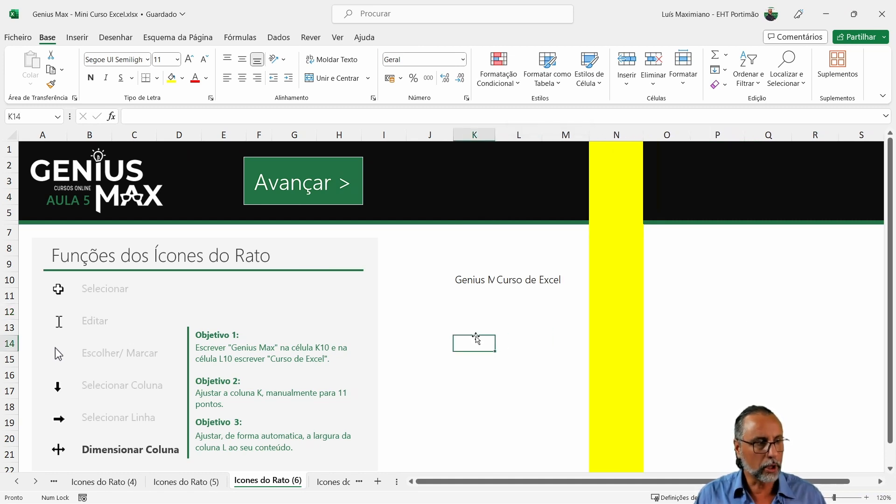
text(Dim)
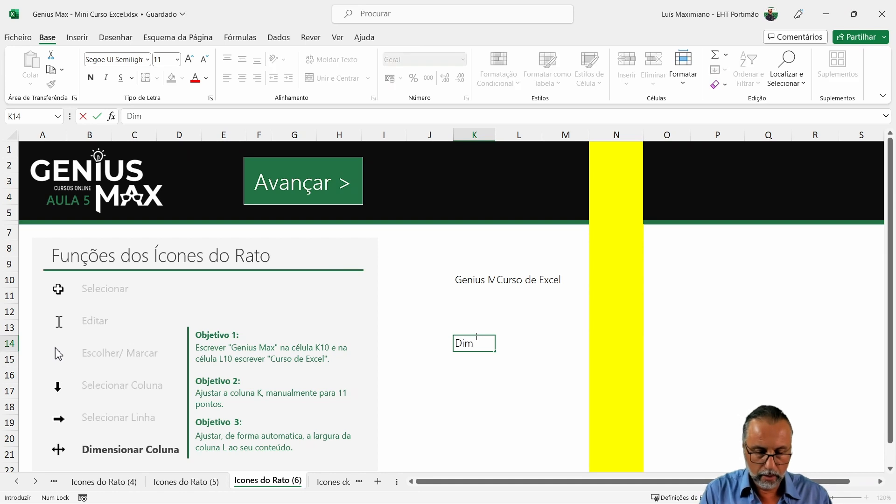
text(ensionar)
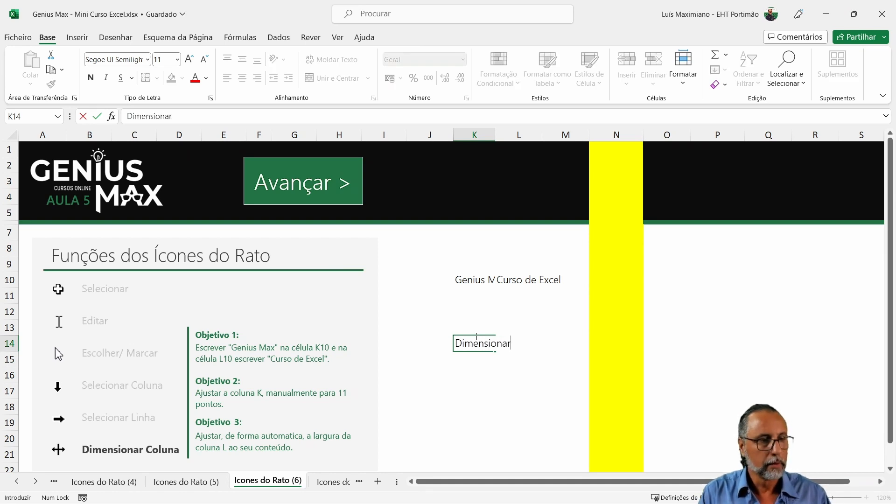
text( Célula)
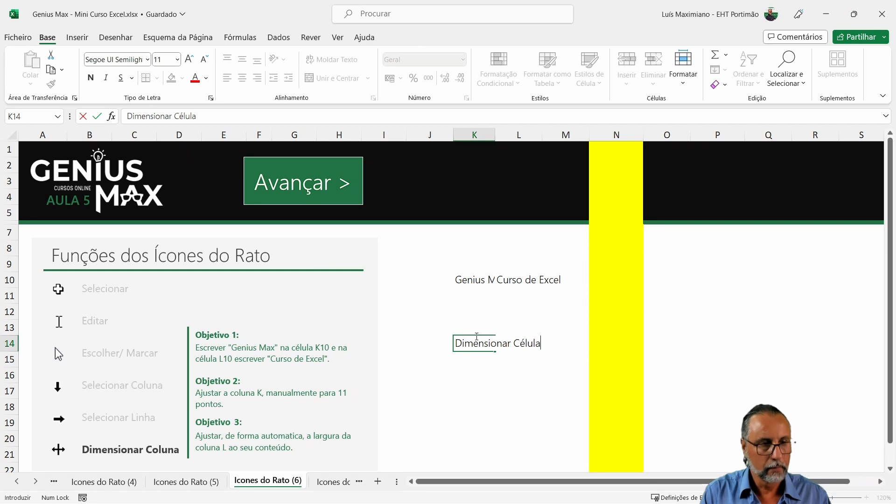
key(Return)
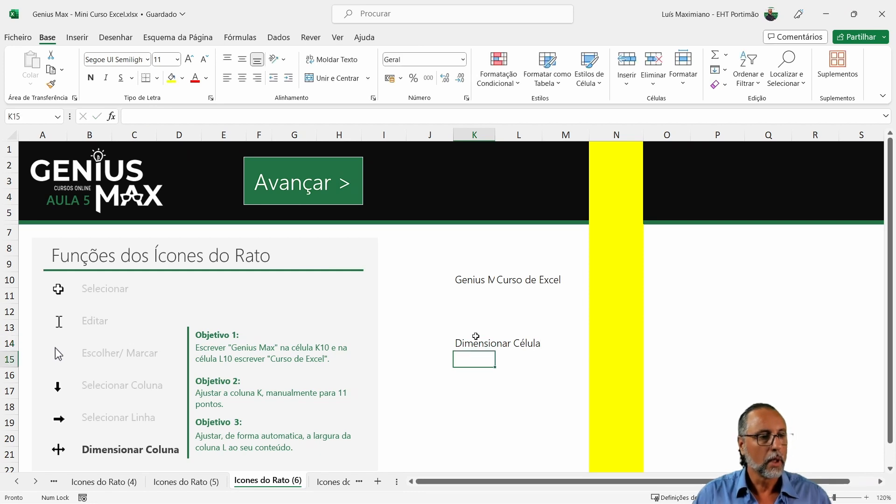
Compare the texts in K10 and K14, and widen column K to 17,22 to fit Dimensionar Célula
click(474, 280)
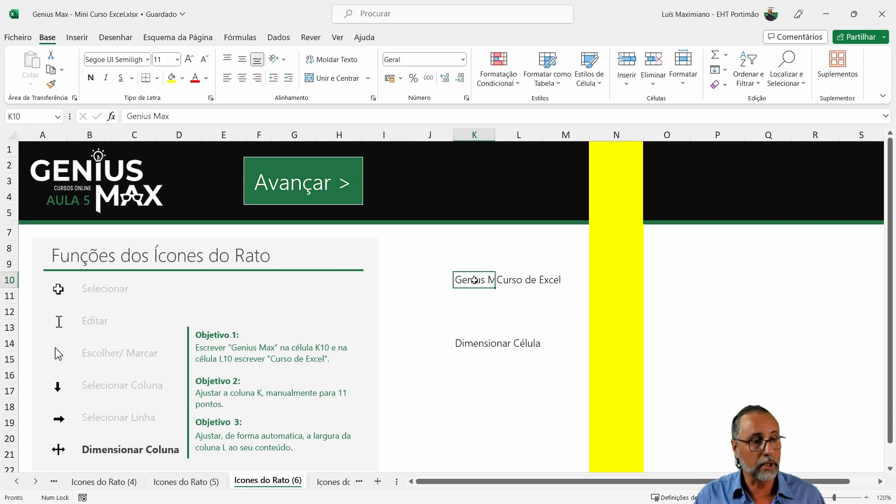
click(473, 343)
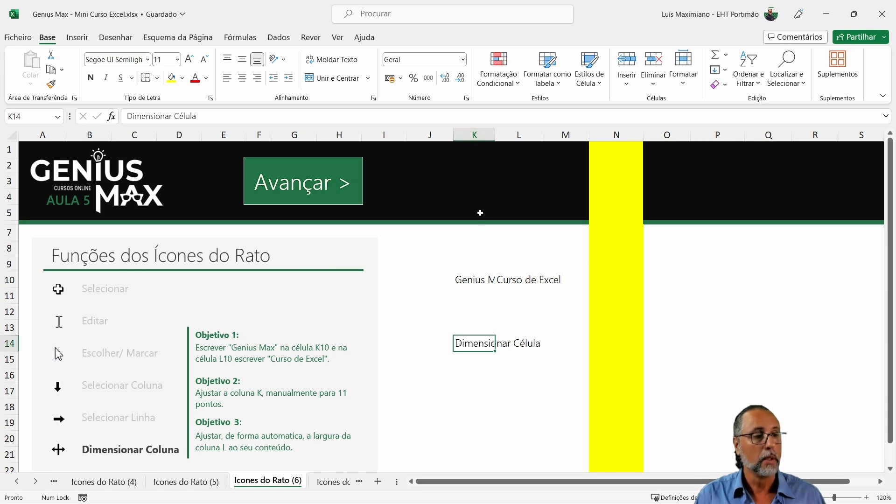
click(474, 276)
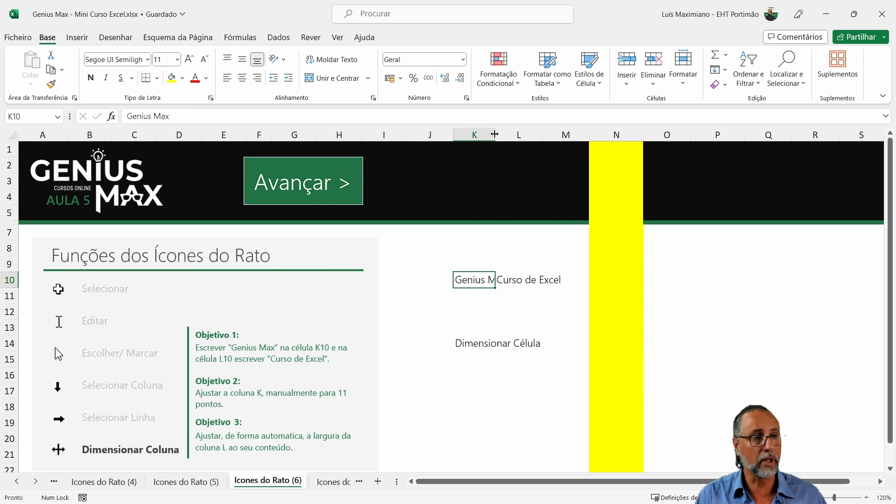
drag(494, 134, 544, 134)
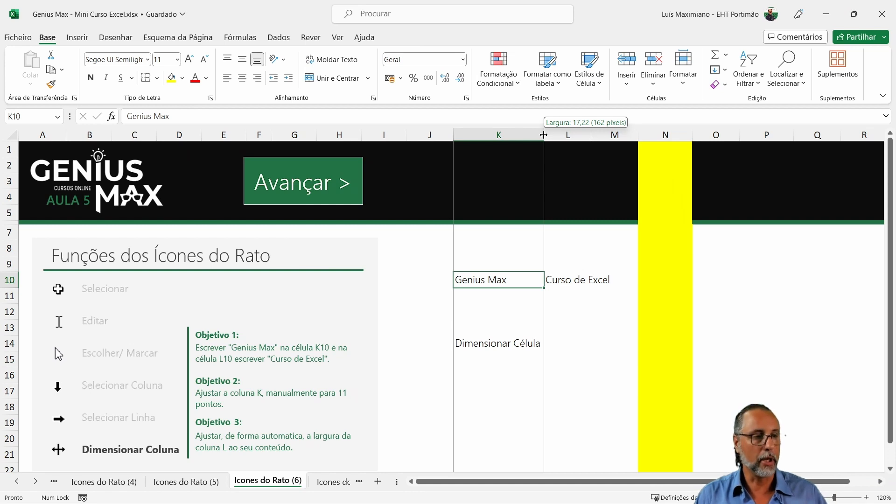
drag(543, 135, 543, 135)
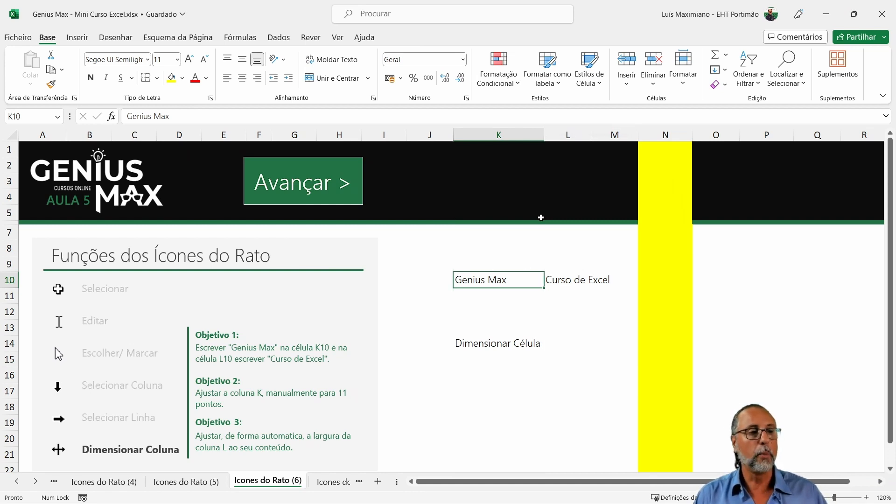
Delete the text Dimensionar Célula from cell K14
drag(496, 255, 709, 249)
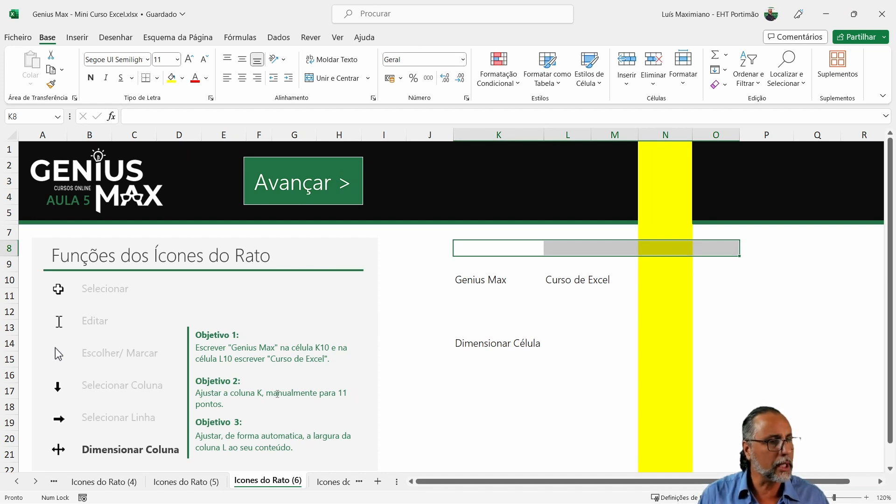
click(493, 348)
key(Delete)
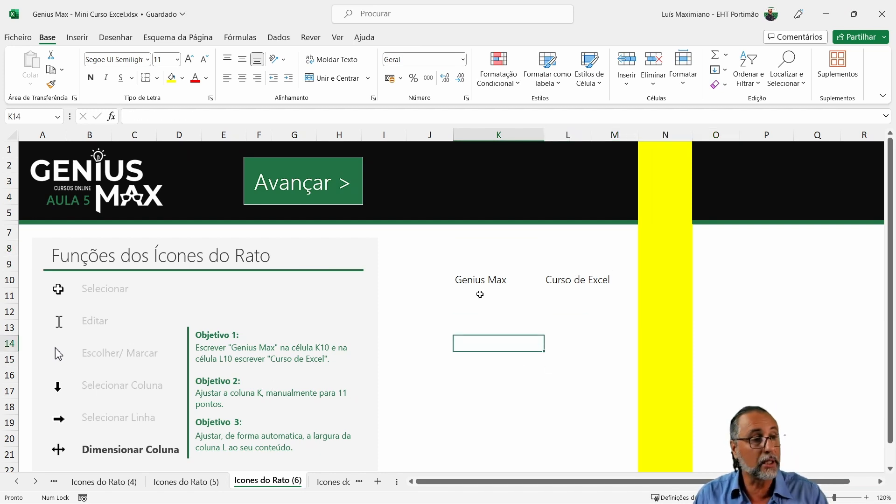
Set the width of column K to exactly 11
drag(543, 136, 513, 135)
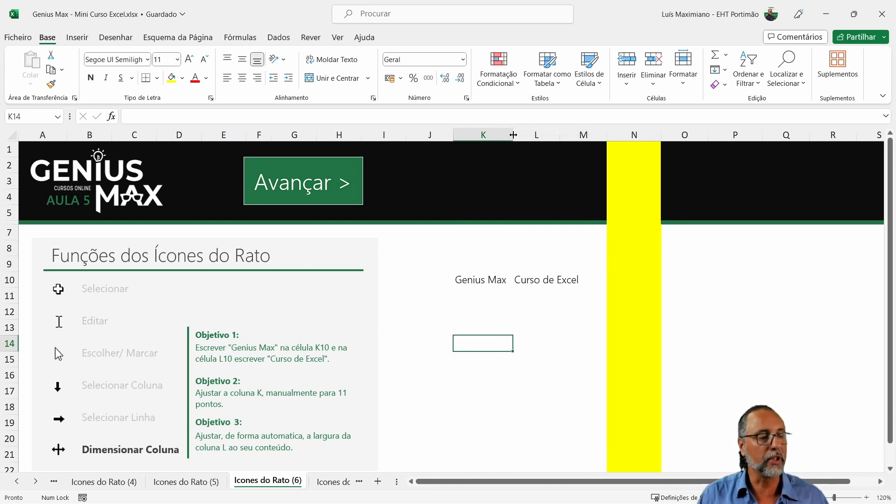
drag(514, 135, 501, 135)
right_click(489, 140)
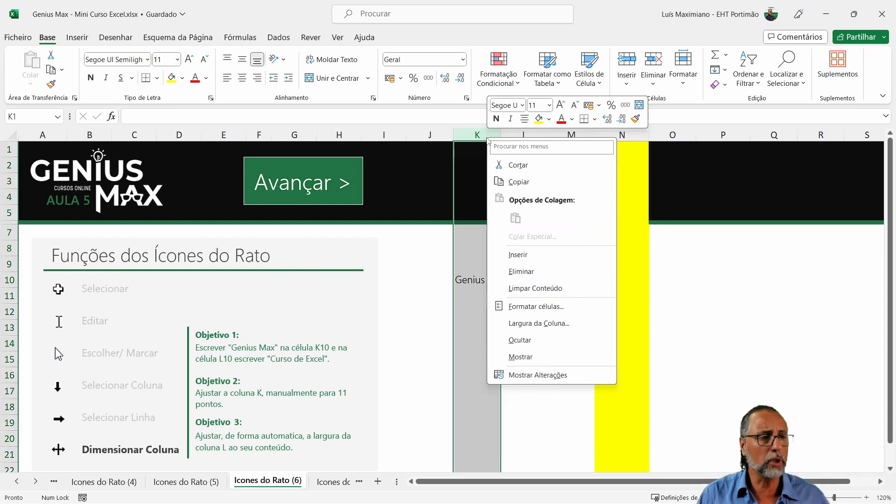
click(546, 324)
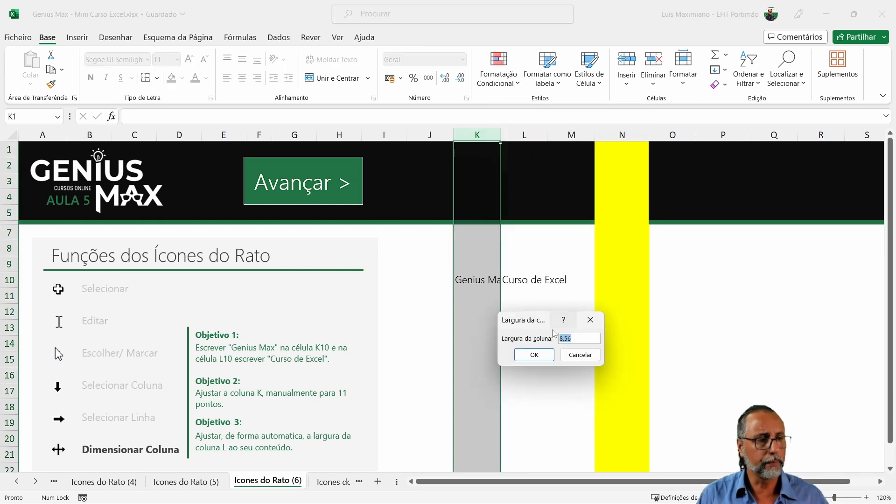
text(11)
click(534, 355)
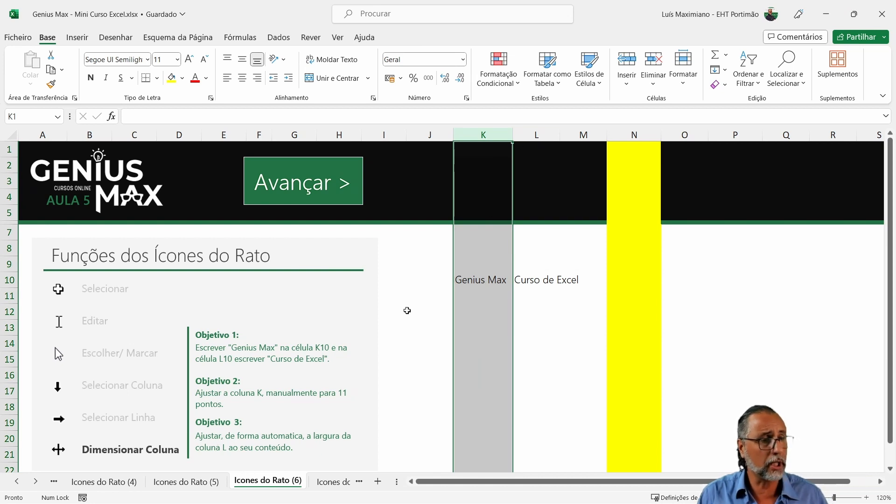
Advance to the exercise sheet Icones do Rato (7) and go to cell J12
click(311, 187)
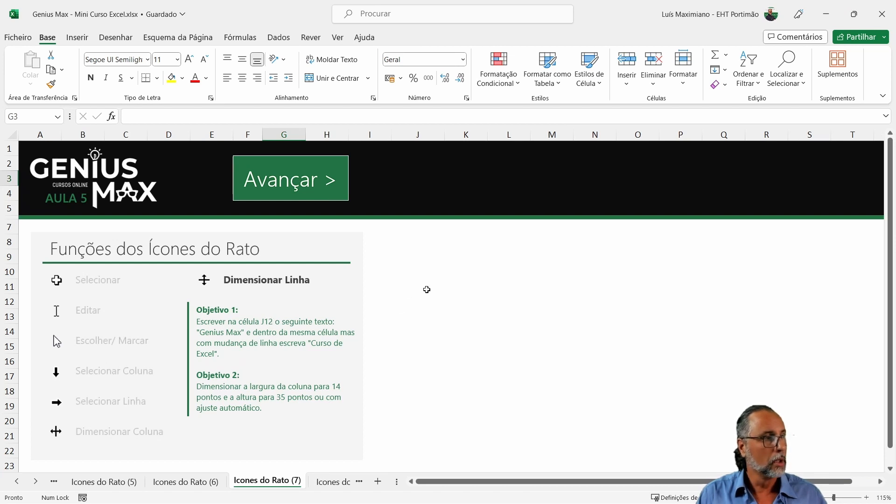
click(28, 117)
text(J12)
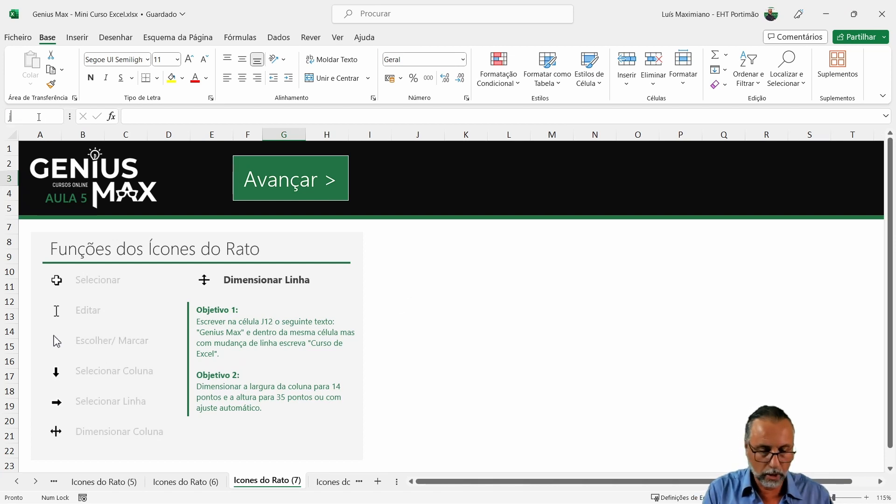
key(Return)
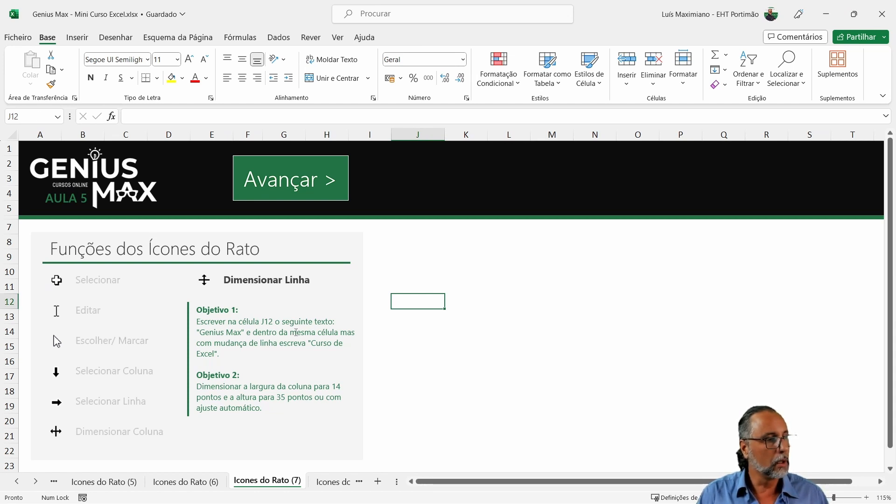
Enter the text Genius Max in cell J12
text(Ge)
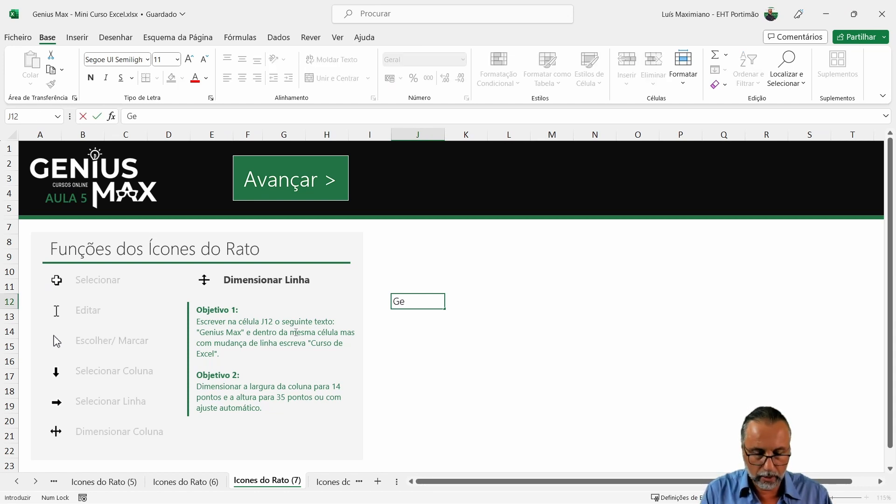
text(nius Max)
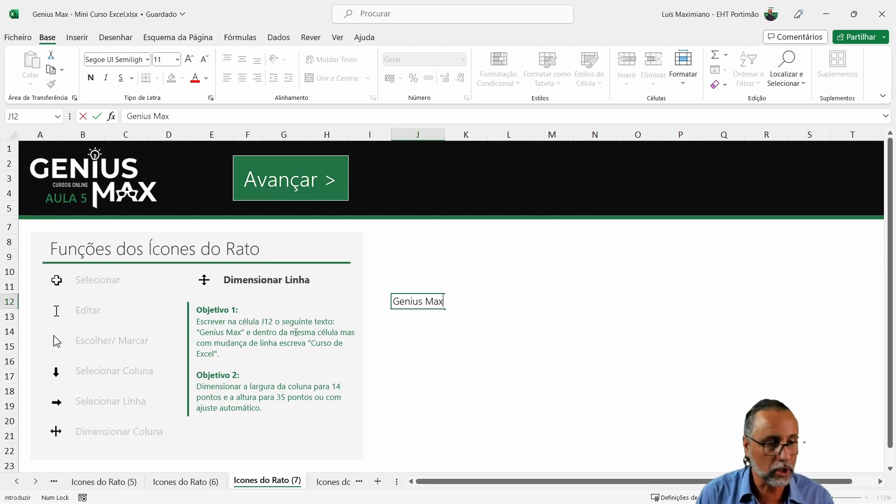
key(Return)
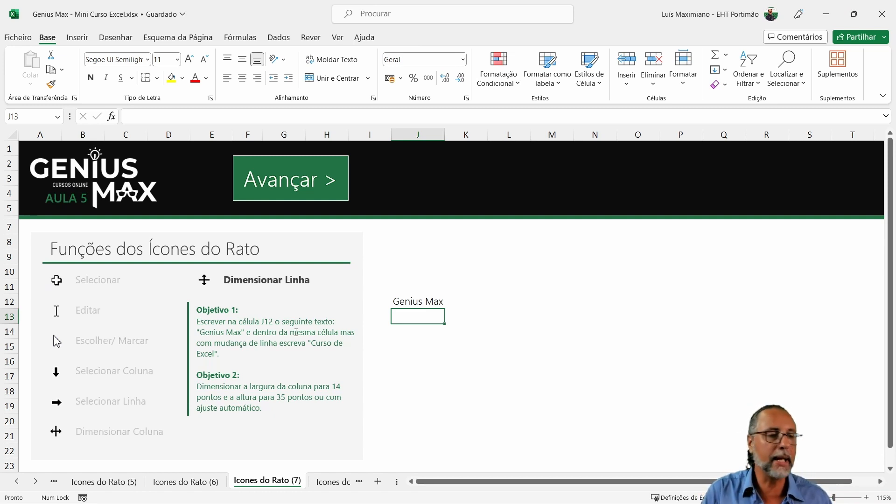
Enlarge the formula bar so that it holds about four lines of text
click(419, 261)
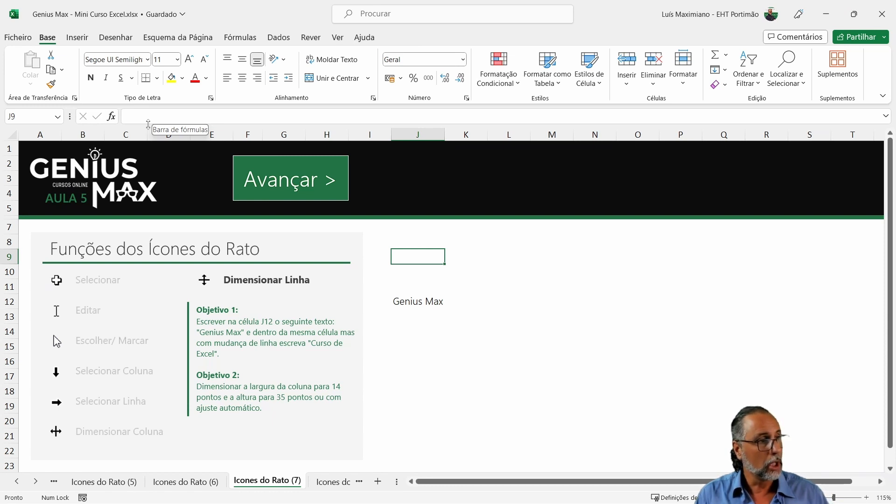
drag(149, 124, 160, 391)
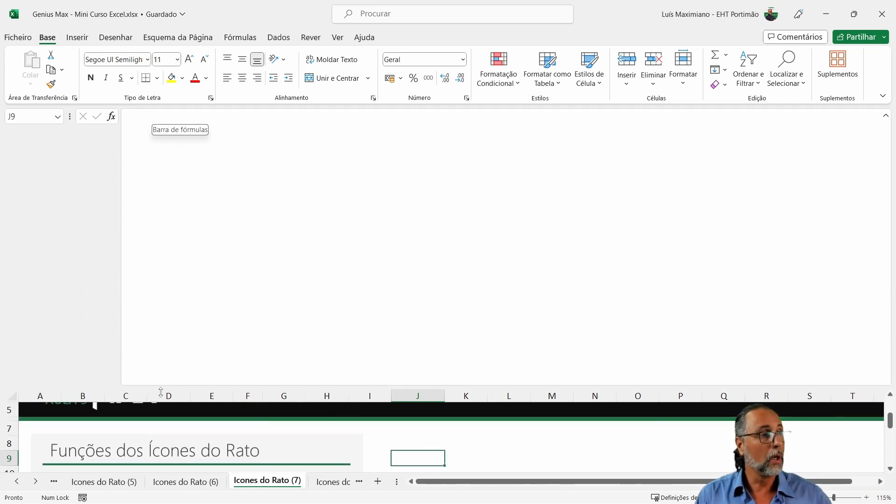
drag(161, 392, 194, 171)
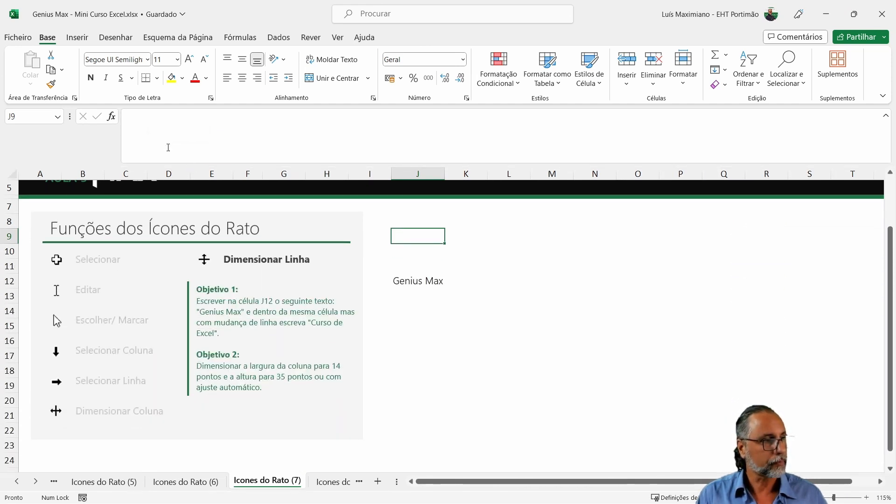
Try to start a second line after Genius Max inside cell J12
click(411, 279)
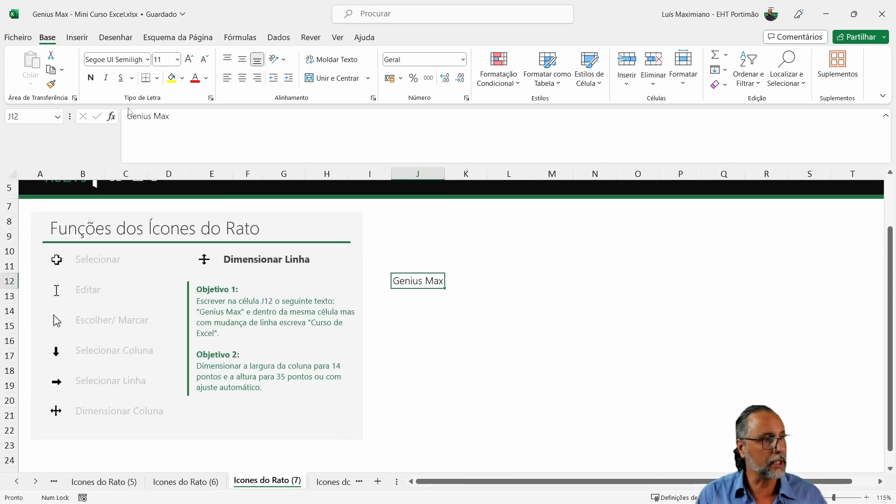
click(177, 117)
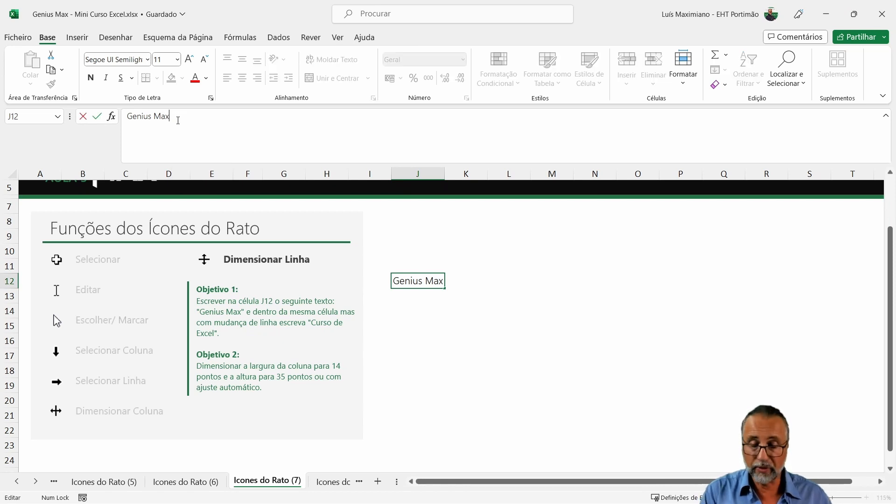
key(Return)
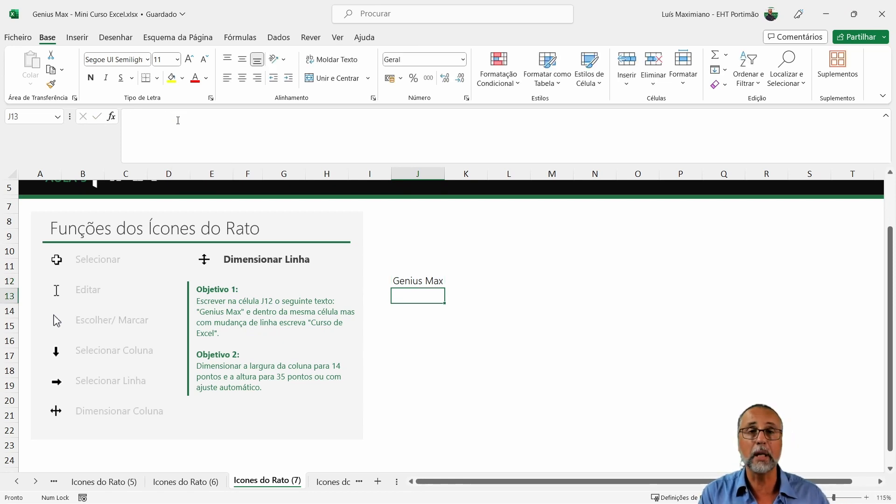
Insert a line break after Genius Max in cell J12 and add Curso Excel as the second line
key(Up)
click(177, 121)
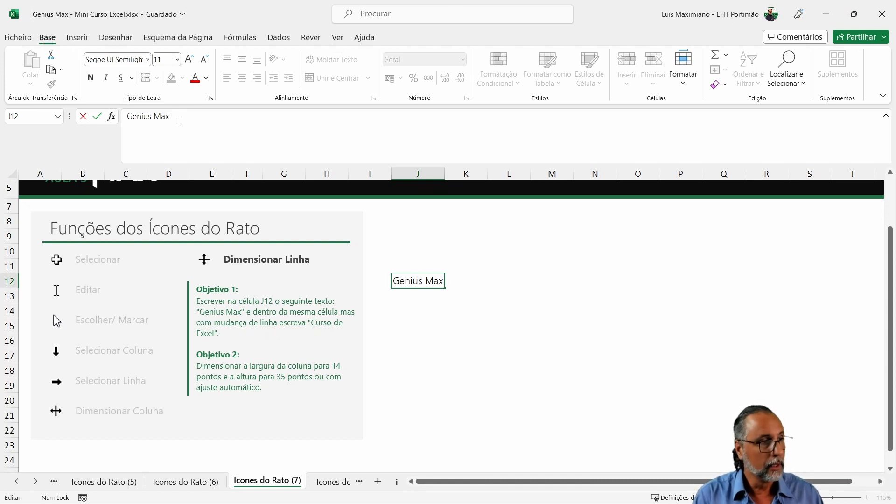
key(alt+Return)
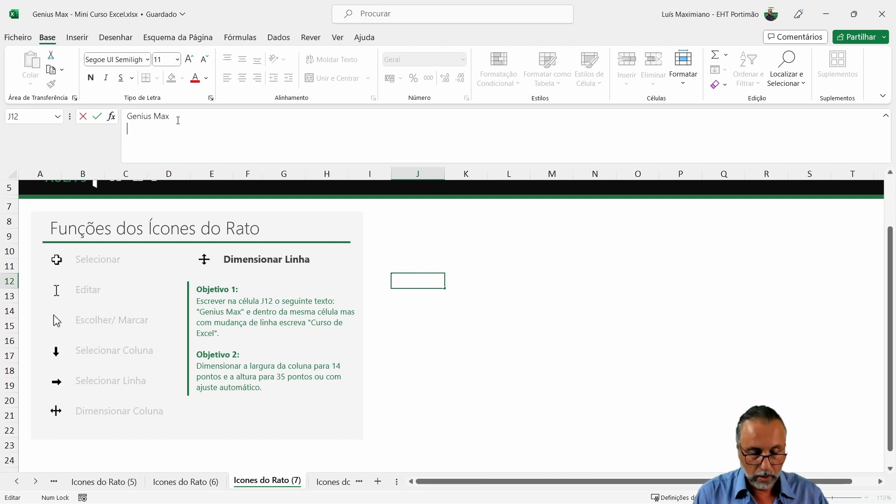
text(Curso)
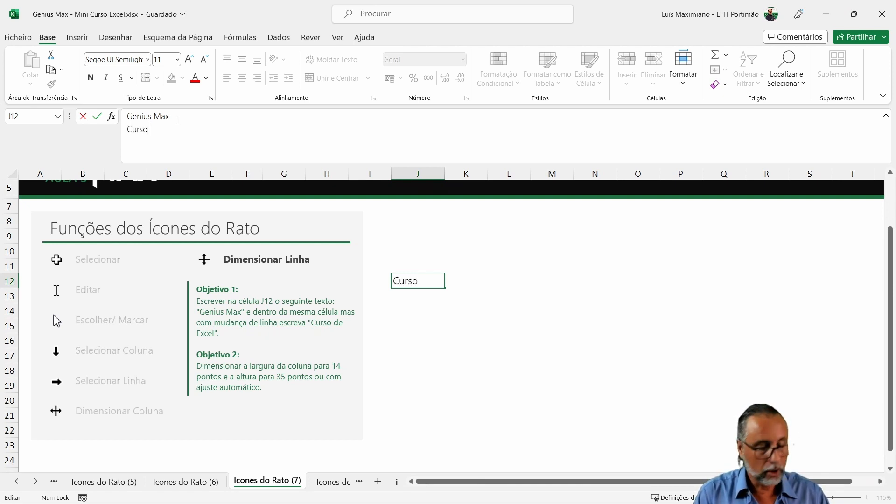
text( Excel)
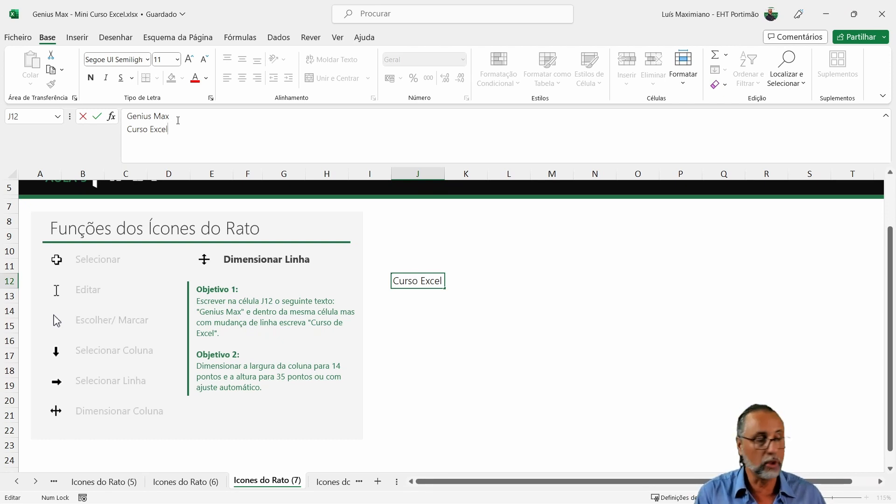
key(Return)
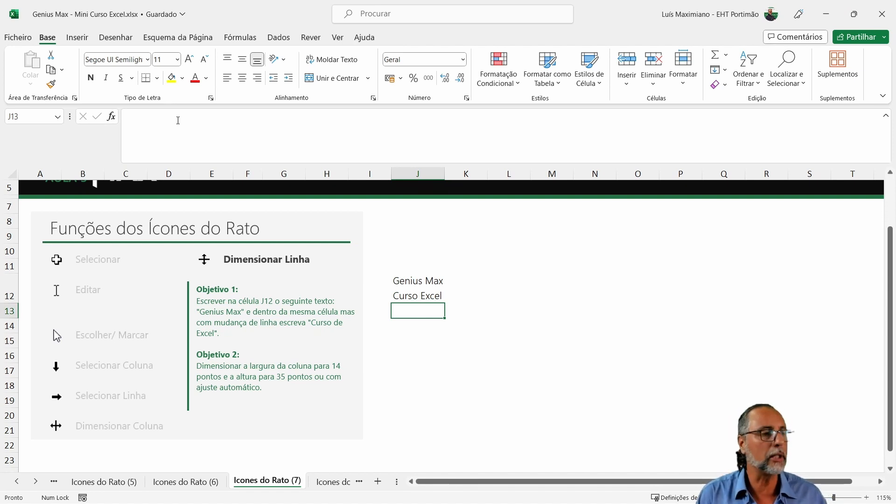
Reduce the height of row 12 to a single line of text
key(Up)
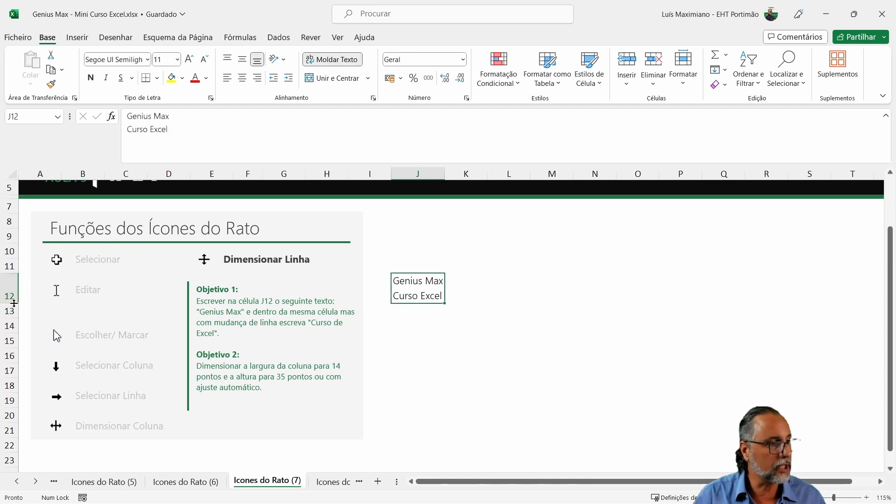
drag(10, 303, 11, 289)
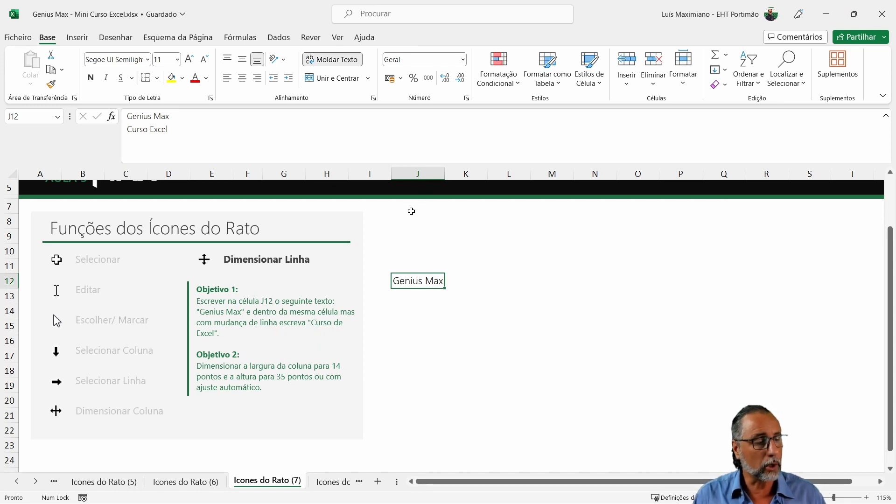
Set the width of column J to exactly 14
click(420, 174)
right_click(425, 178)
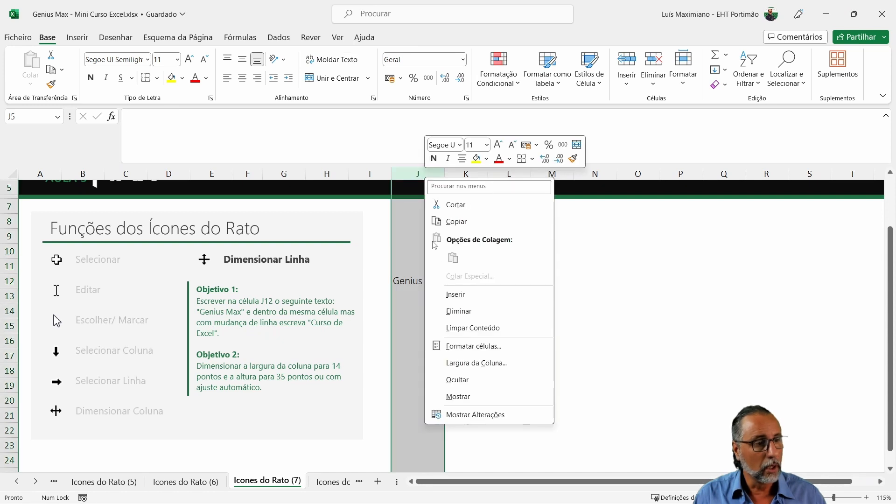
click(466, 367)
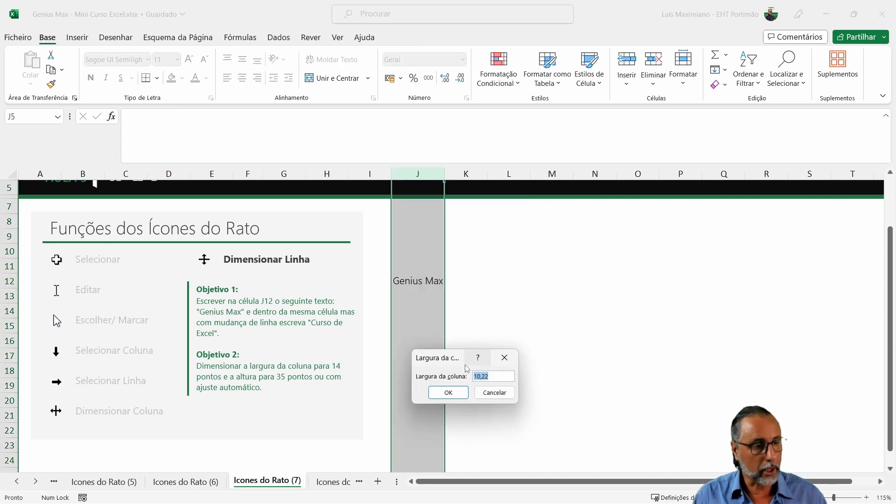
text(14)
key(Return)
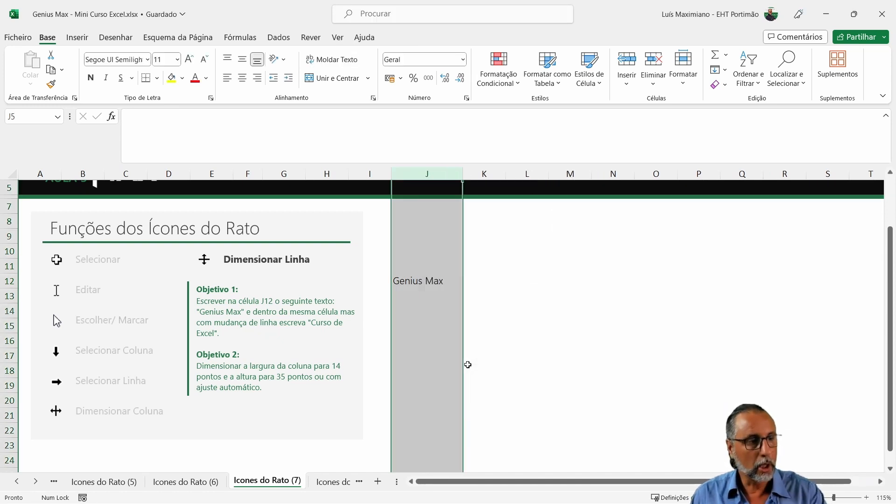
Check the second line of cell J12 in the formula bar, leaving the cell's content as it is
click(447, 281)
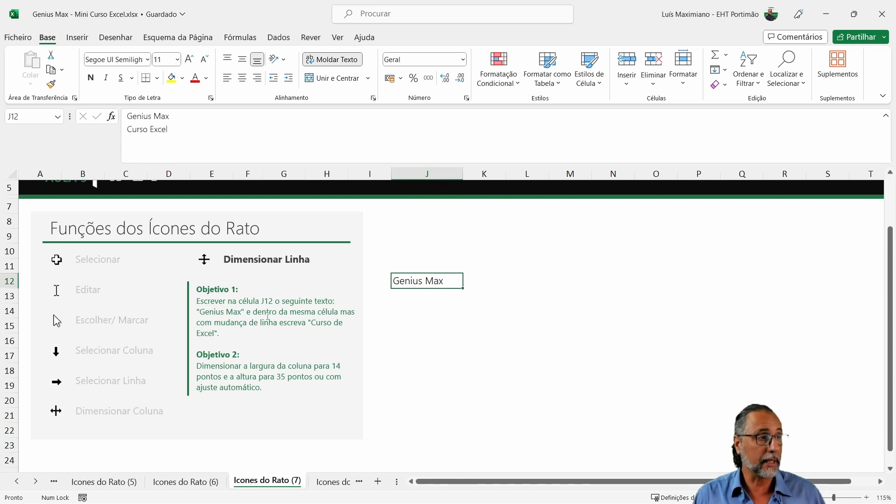
drag(169, 129, 118, 131)
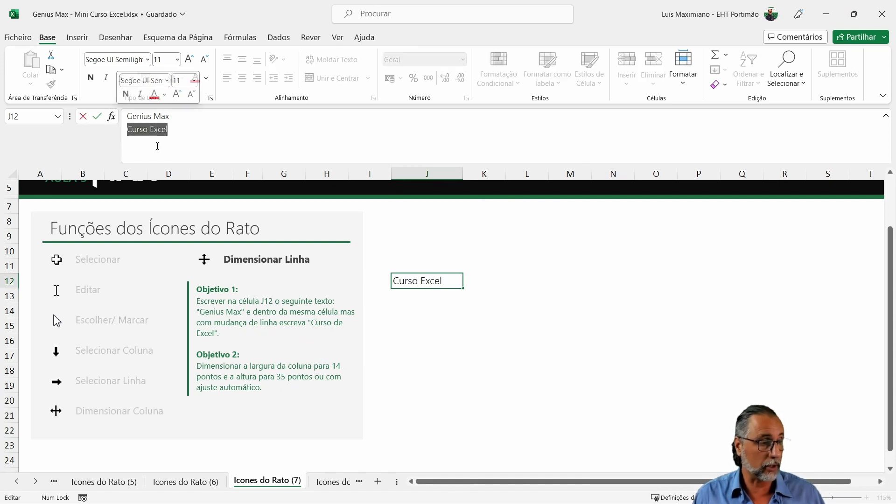
click(428, 294)
key(Return)
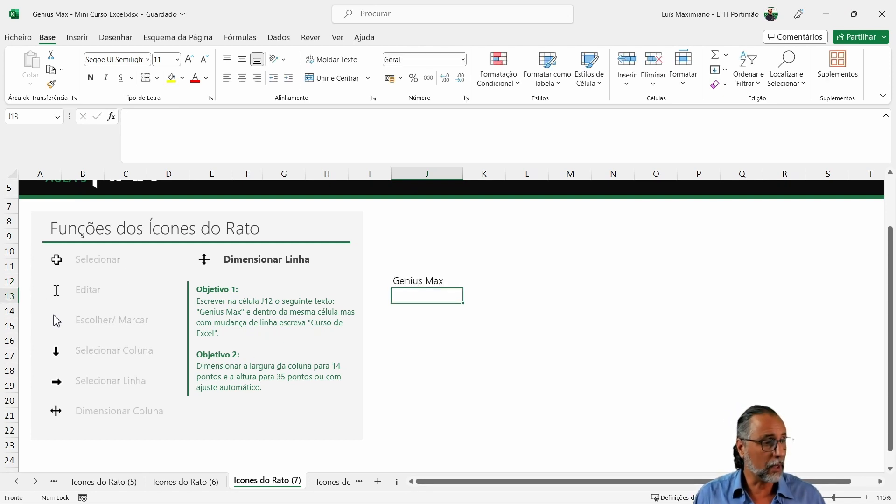
Set the height of row 12 to exactly 35
click(9, 281)
right_click(9, 282)
click(53, 220)
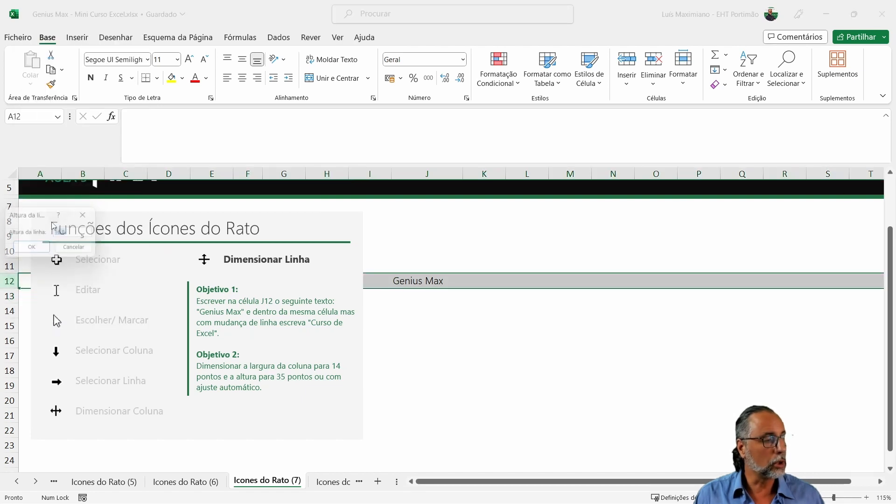
text(35)
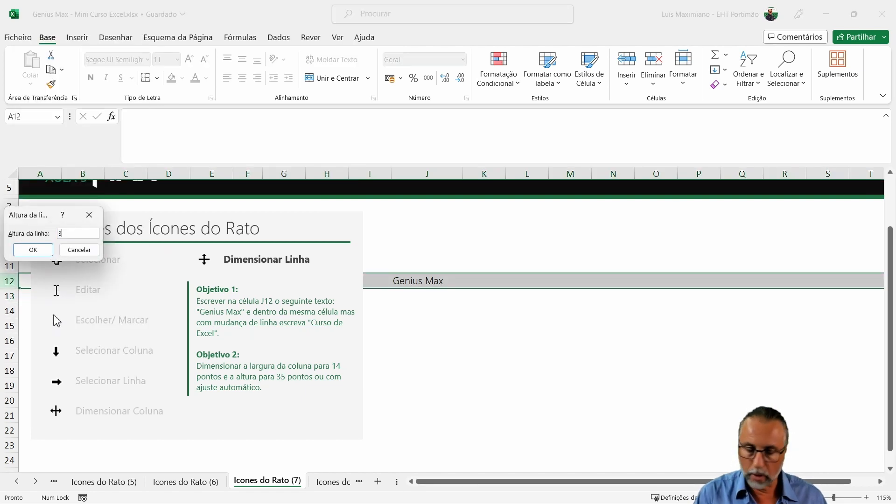
key(Return)
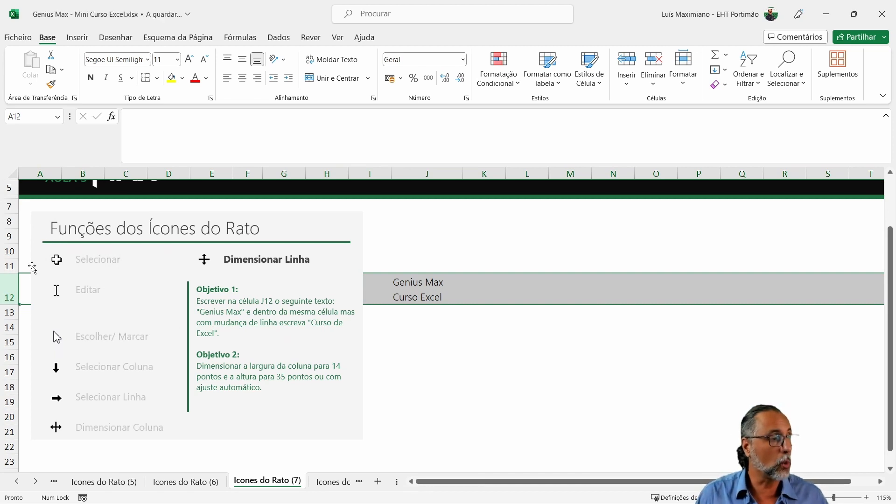
Shrink row 12 to about one line of text and auto-fit its height to the content
drag(9, 304, 9, 289)
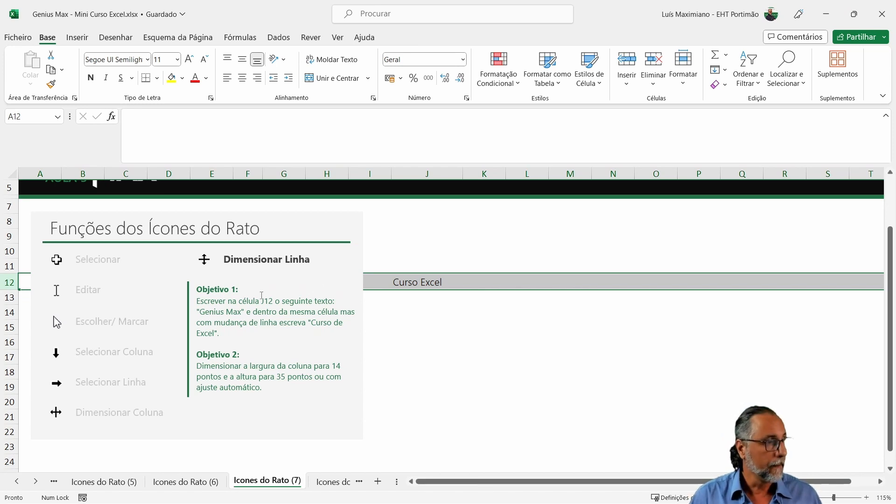
double_click(12, 289)
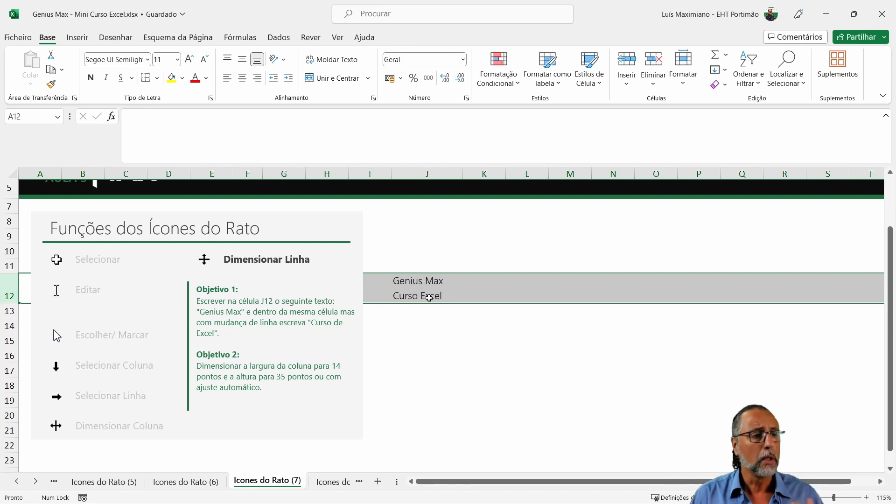
click(565, 281)
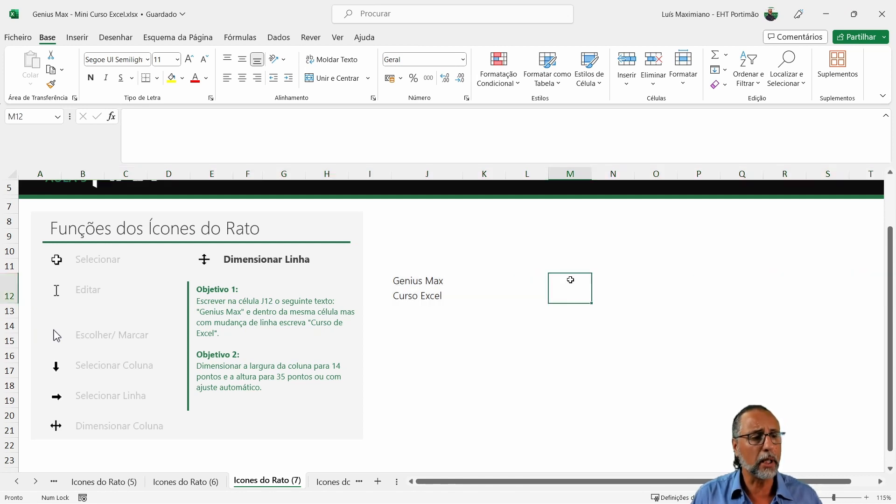
Enter Genius Max Curso de Excel in cell M16 and wrap the text within the cell
click(558, 354)
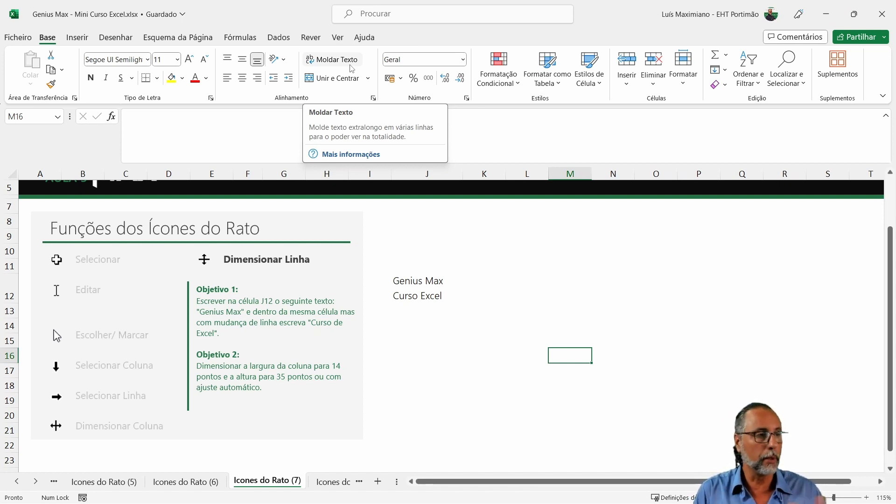
text(Ge)
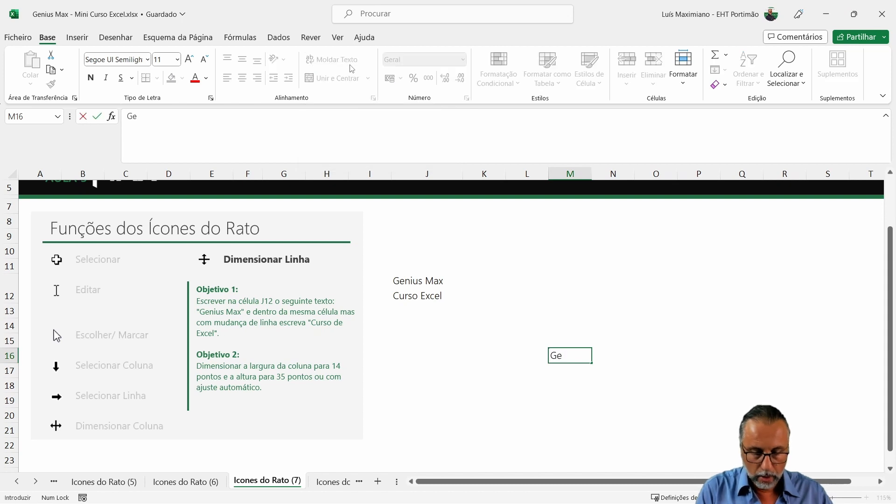
text(nius Max)
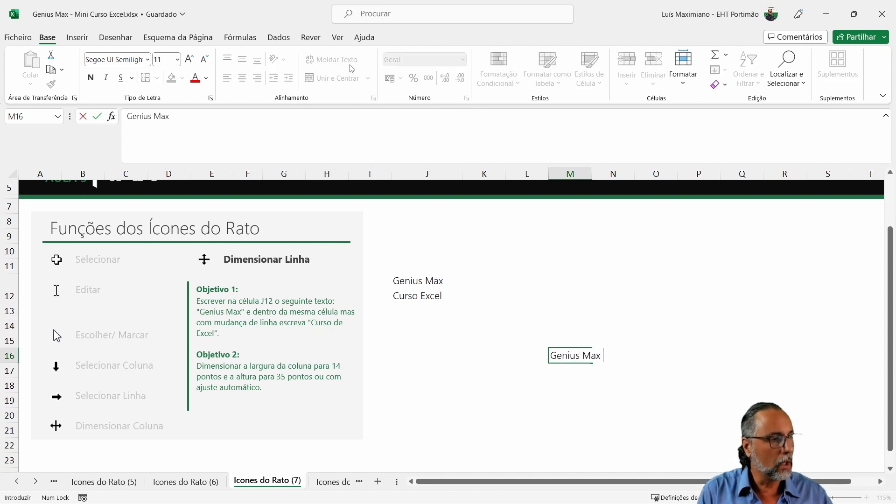
text( Curs)
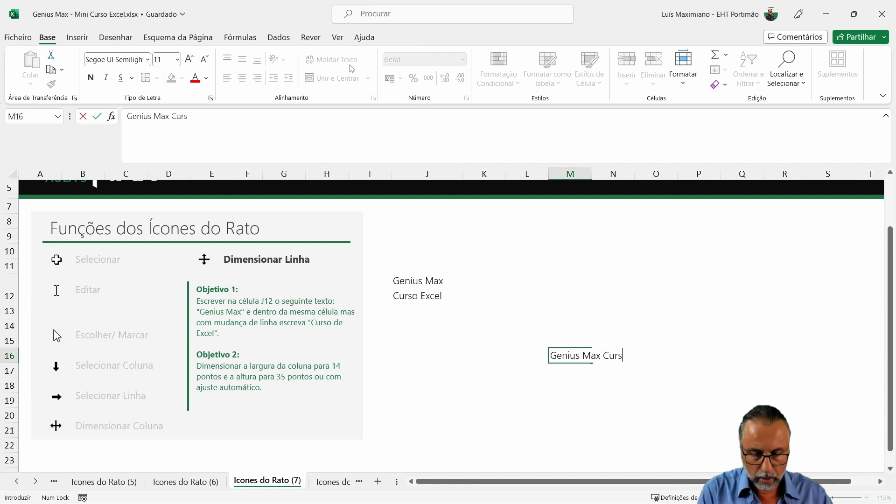
text(o de Excel)
key(Return)
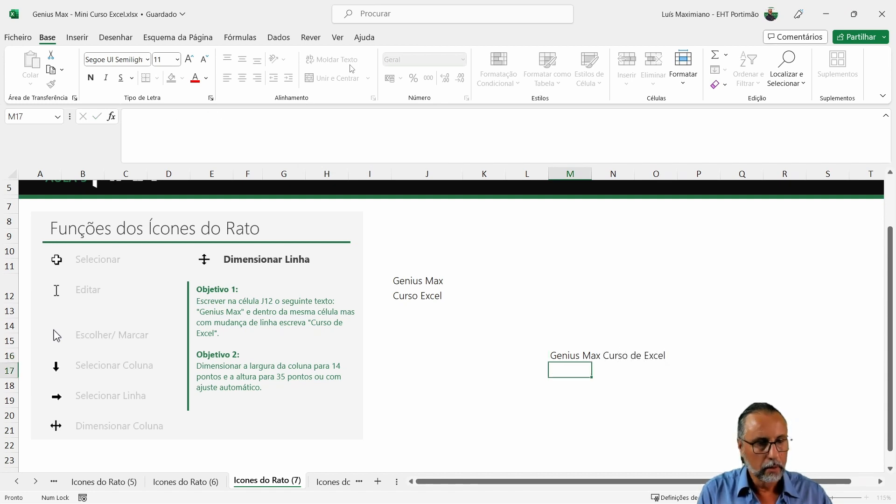
key(Up)
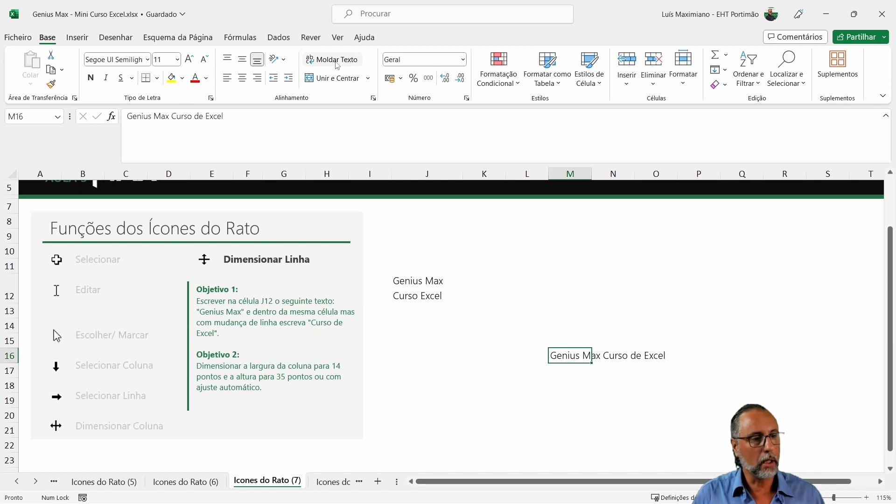
click(337, 64)
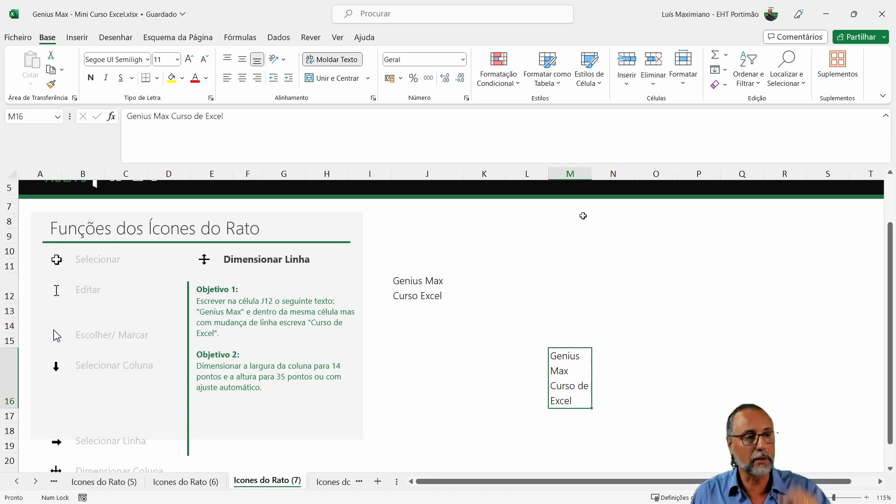
Widen column M until the text in M16 wraps onto two lines, and auto-fit the height of row 16
drag(590, 173, 617, 175)
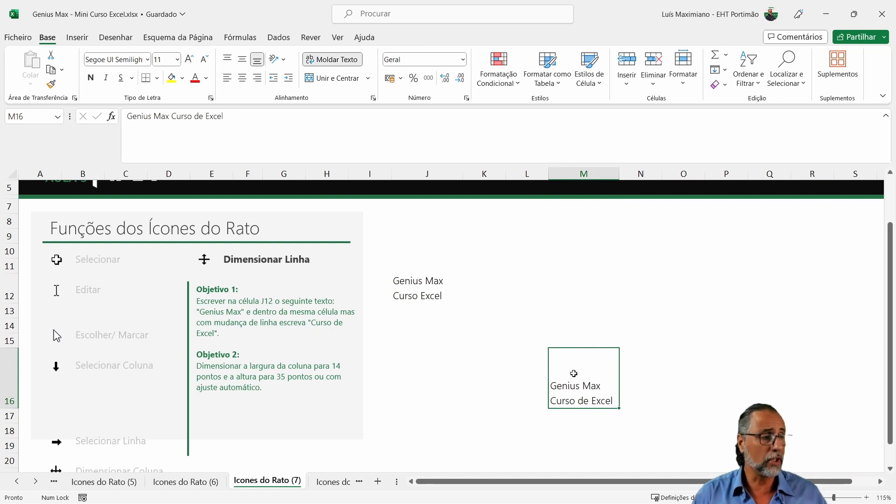
drag(14, 408, 14, 407)
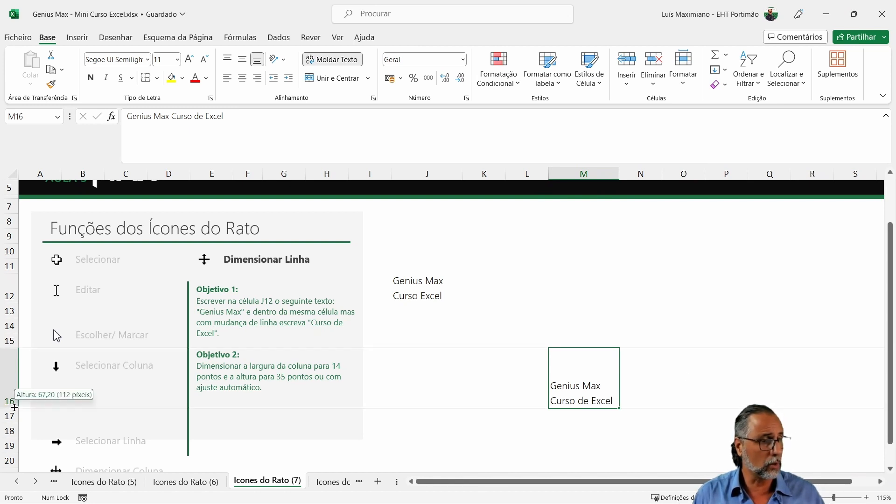
double_click(15, 407)
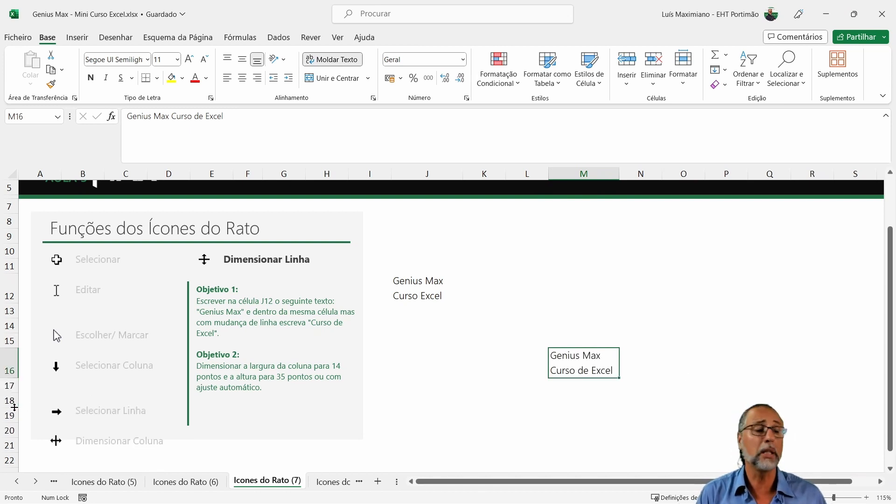
Compare the contents of cells M16 and J12 in the formula bar, leaving both cells' text as it is
click(235, 114)
drag(235, 114, 112, 115)
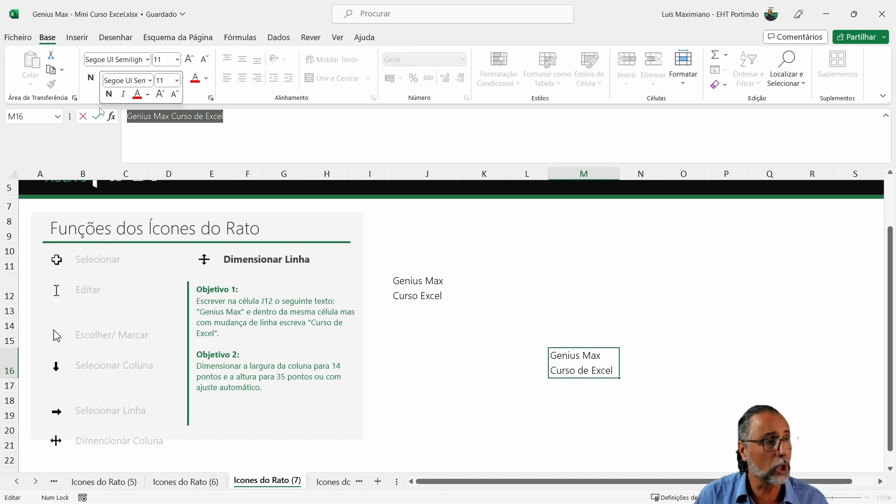
click(412, 280)
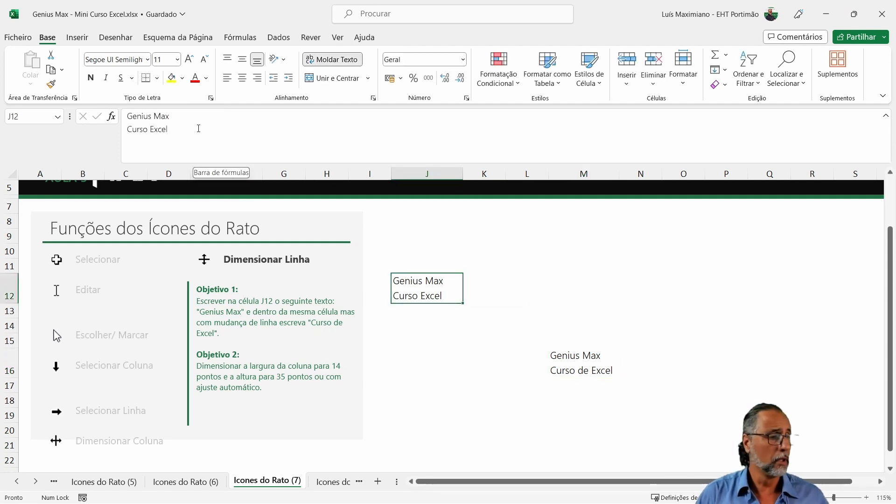
click(534, 301)
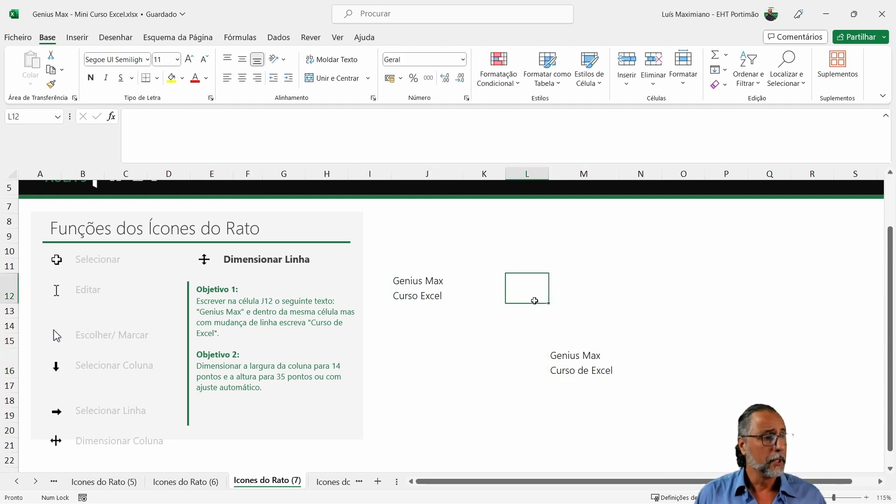